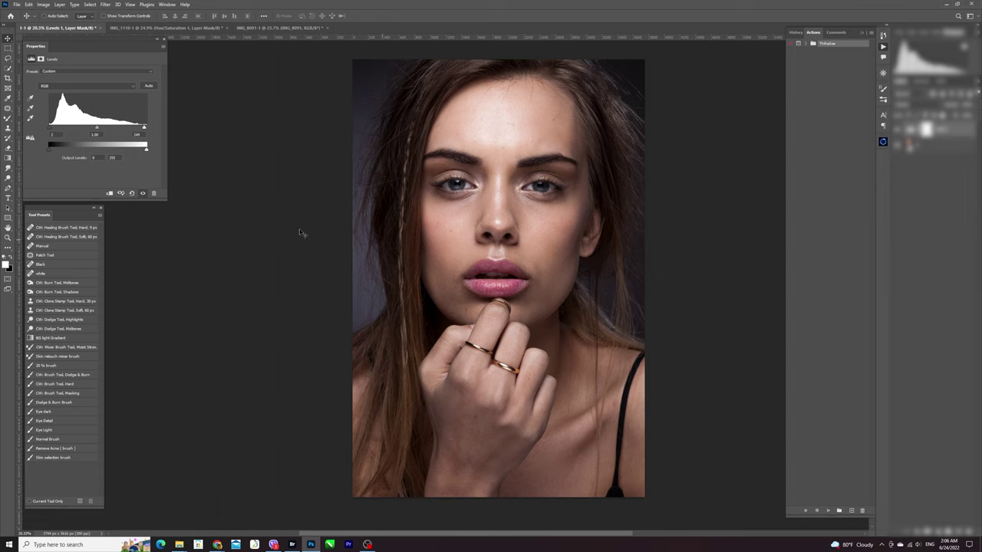
# Lasso-select the woman's face, neck and hair, and make Layer 1 the working layer.
pyautogui.click(9, 58)
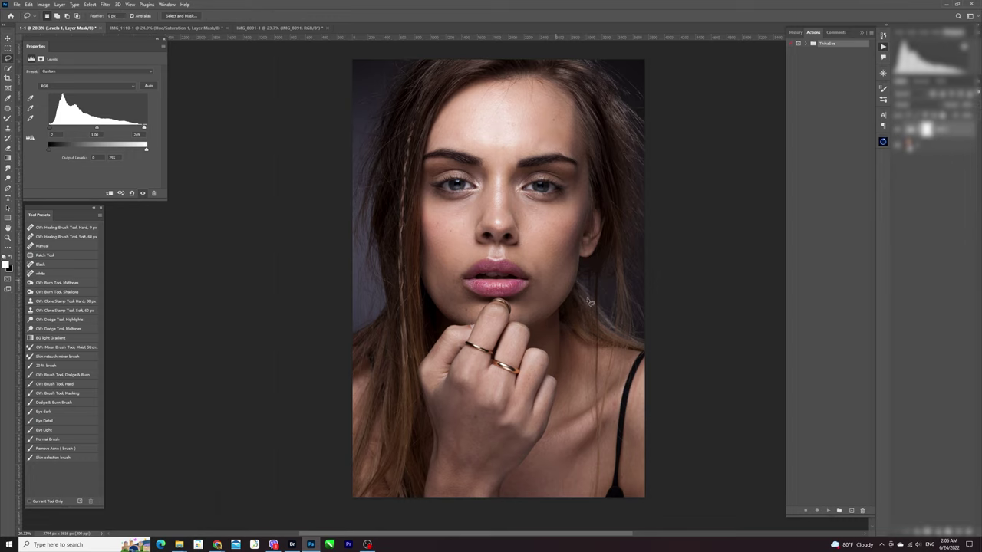
pyautogui.moveTo(627, 339); pyautogui.dragTo(588, 322)
pyautogui.moveTo(607, 252)
pyautogui.mouseDown()
pyautogui.moveTo(599, 108)
pyautogui.moveTo(541, 64)
pyautogui.moveTo(450, 91)
pyautogui.moveTo(414, 200)
pyautogui.moveTo(422, 294)
pyautogui.mouseUp()
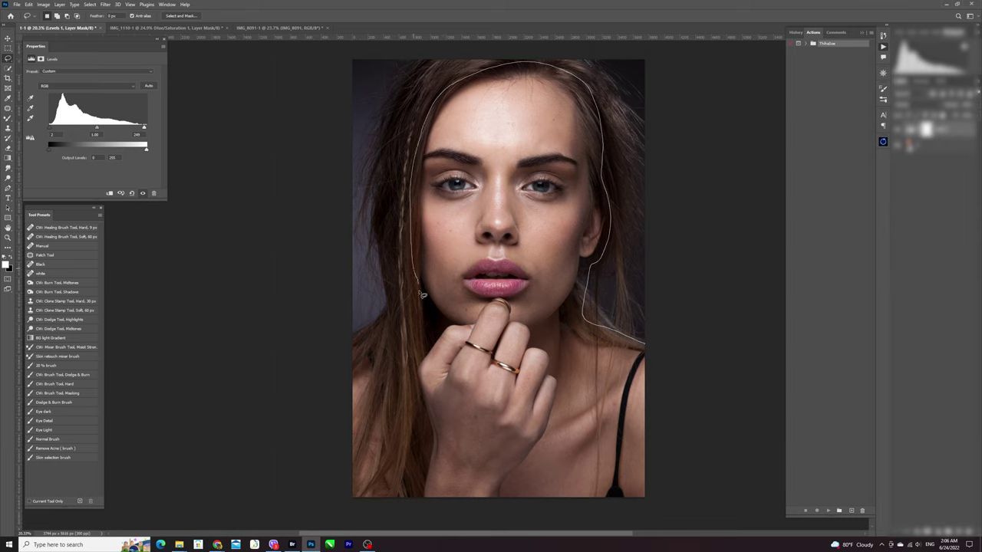
pyautogui.moveTo(428, 335); pyautogui.dragTo(413, 375)
pyautogui.moveTo(416, 415)
pyautogui.mouseDown()
pyautogui.moveTo(419, 483)
pyautogui.moveTo(439, 521)
pyautogui.moveTo(521, 525)
pyautogui.moveTo(694, 432)
pyautogui.moveTo(729, 331)
pyautogui.mouseUp()
pyautogui.hotkey('alt', '[')
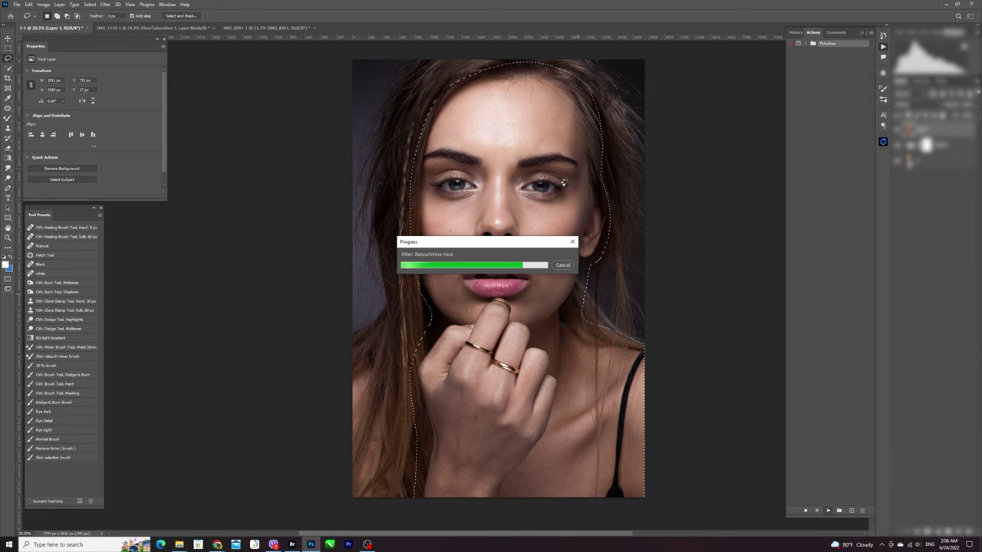
# In Button Mode, run the Frequency operation Thiha action and enter a 7.4-pixel Gaussian Blur radius.
pyautogui.click(870, 32)
pyautogui.click(901, 36)
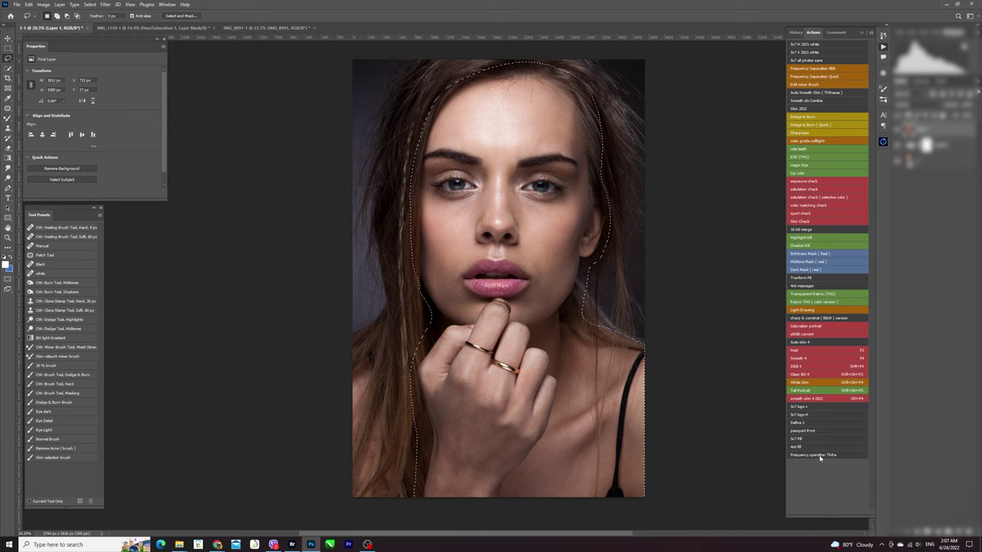
pyautogui.click(821, 458)
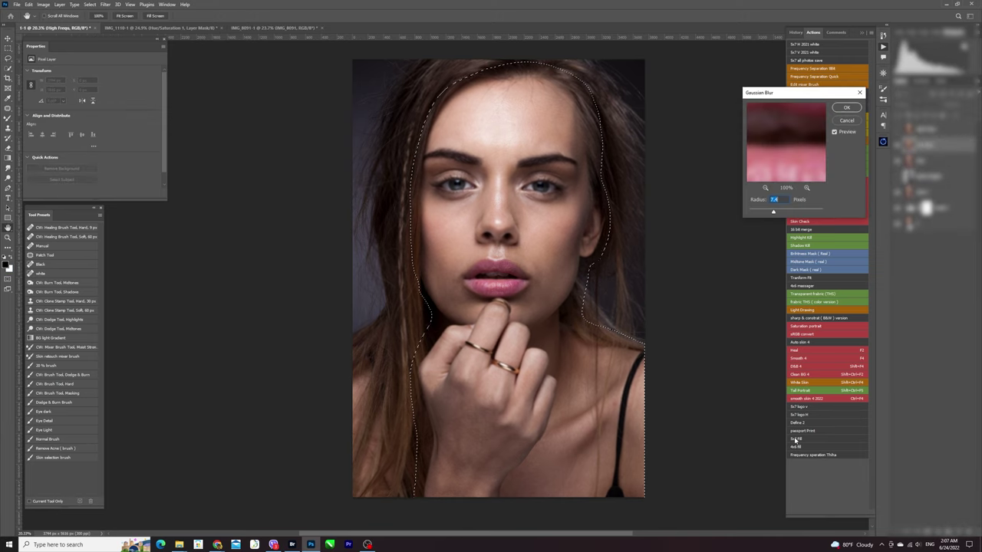
pyautogui.write('7.4')
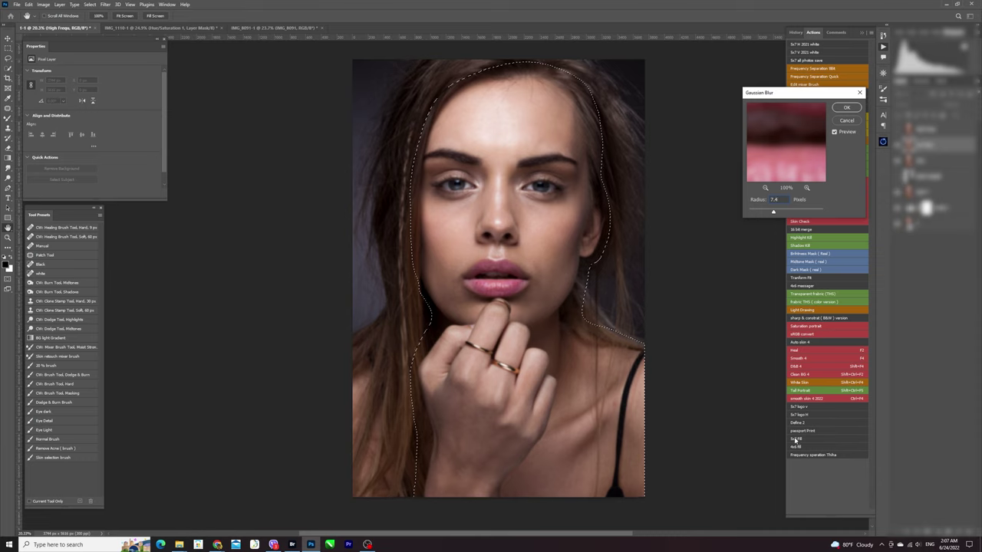
pyautogui.press('Return')
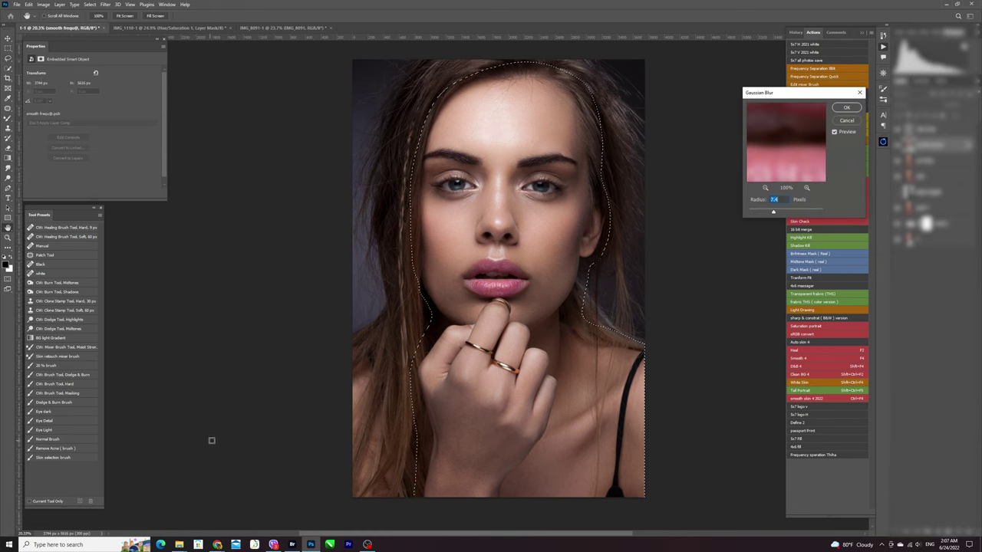
# Apply the 7.4-pixel Gaussian blur and zoom to check the skin.
pyautogui.click(847, 108)
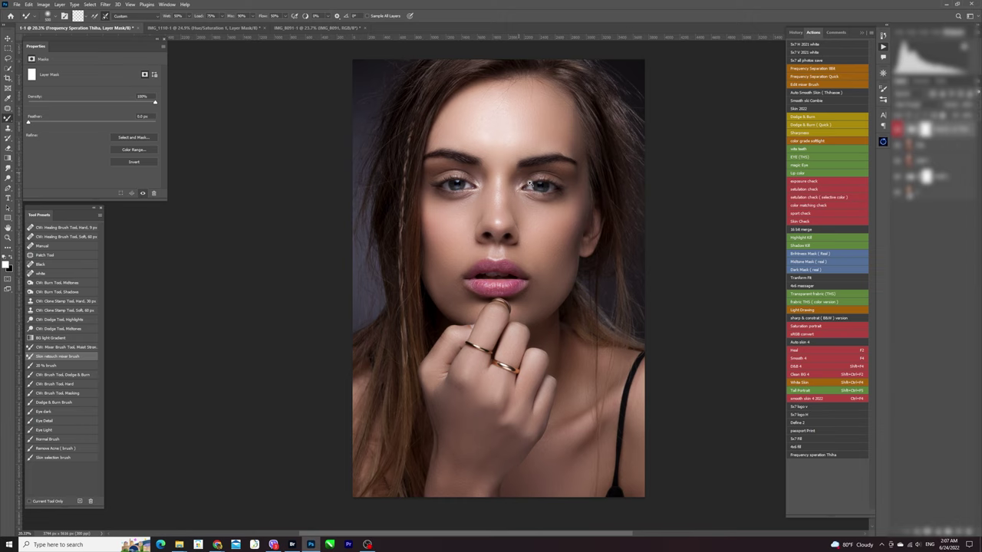
pyautogui.scroll(3, 529, 184)
pyautogui.scroll(-2, 569, 194)
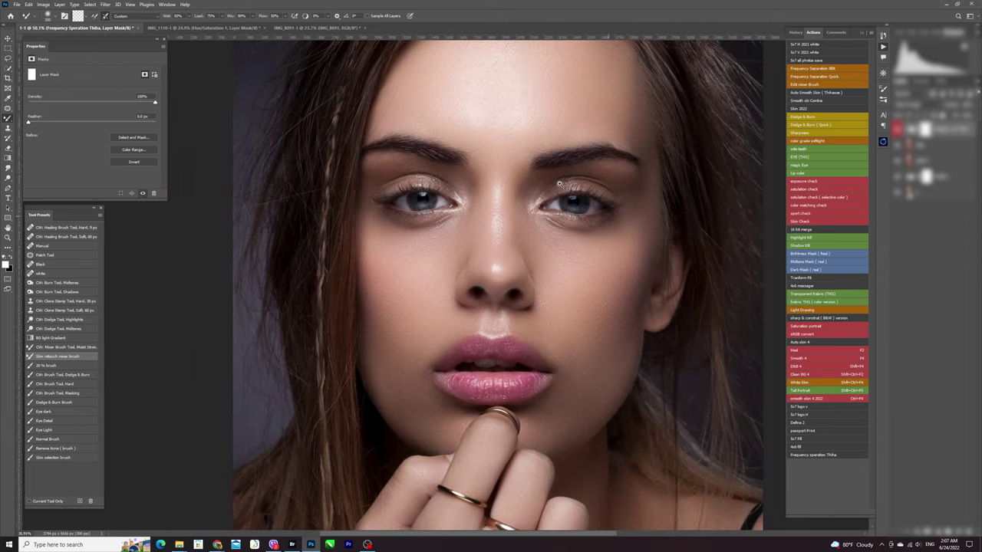
# Run the Dodge & Burn (Quick) action and zoom in and out to inspect the result.
pyautogui.click(838, 125)
pyautogui.scroll(2, 604, 227)
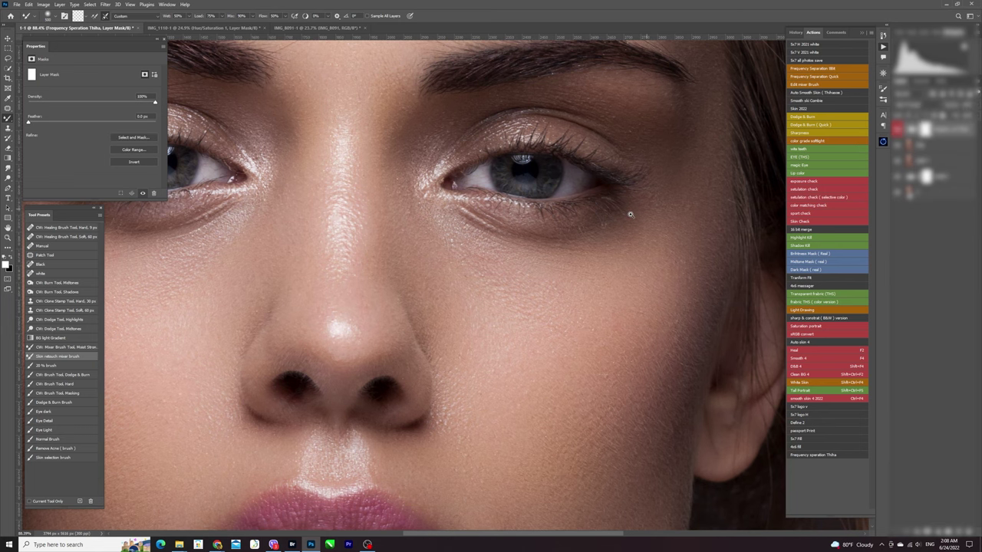
pyautogui.scroll(-1, 571, 217)
pyautogui.scroll(-3, 551, 206)
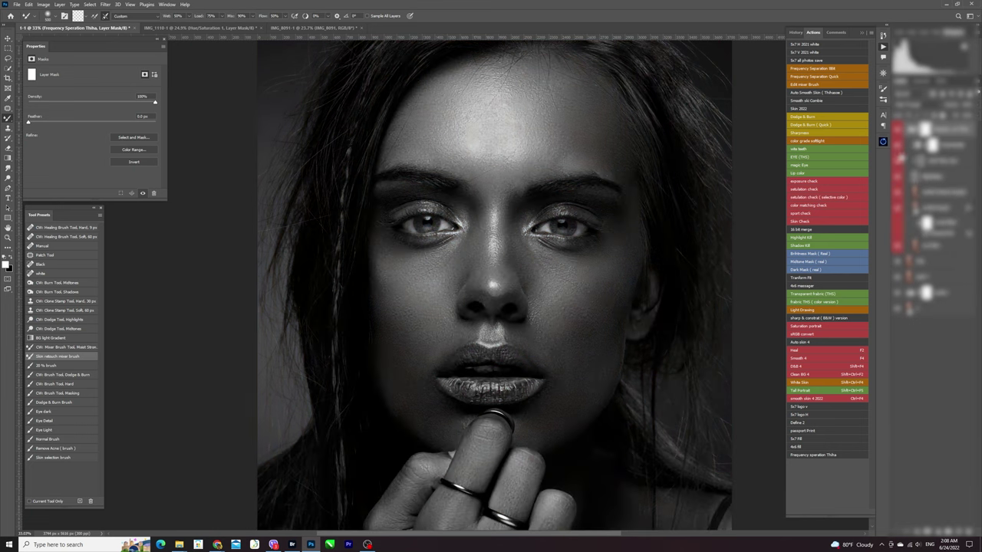
pyautogui.click(898, 147)
pyautogui.click(925, 192)
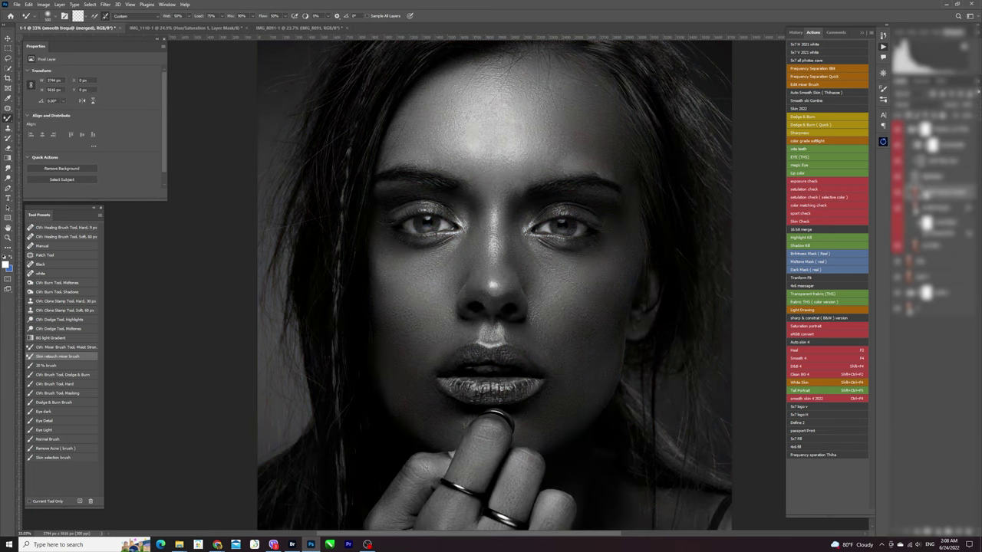
pyautogui.click(898, 147)
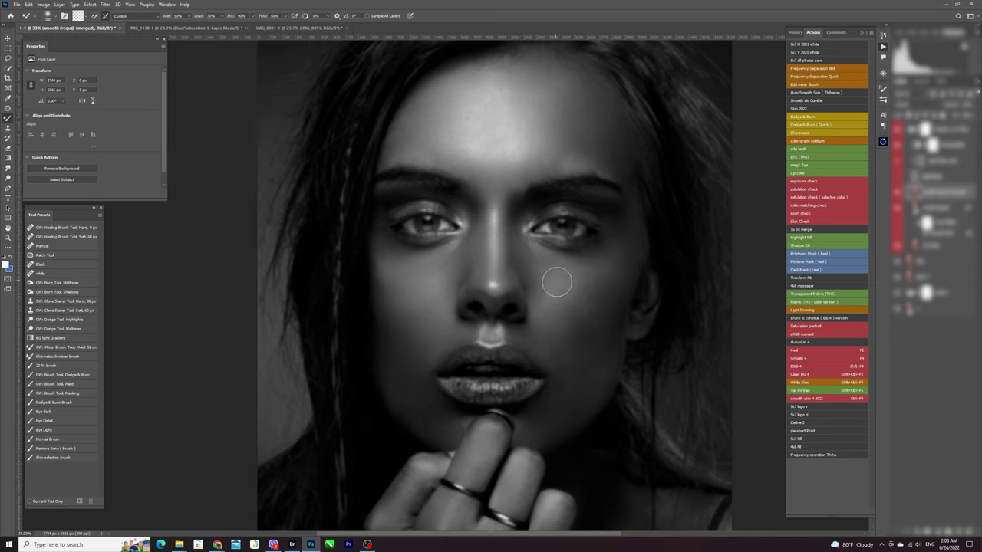
pyautogui.press(']')
pyautogui.press(']')
pyautogui.press(']')
pyautogui.press('Delete')
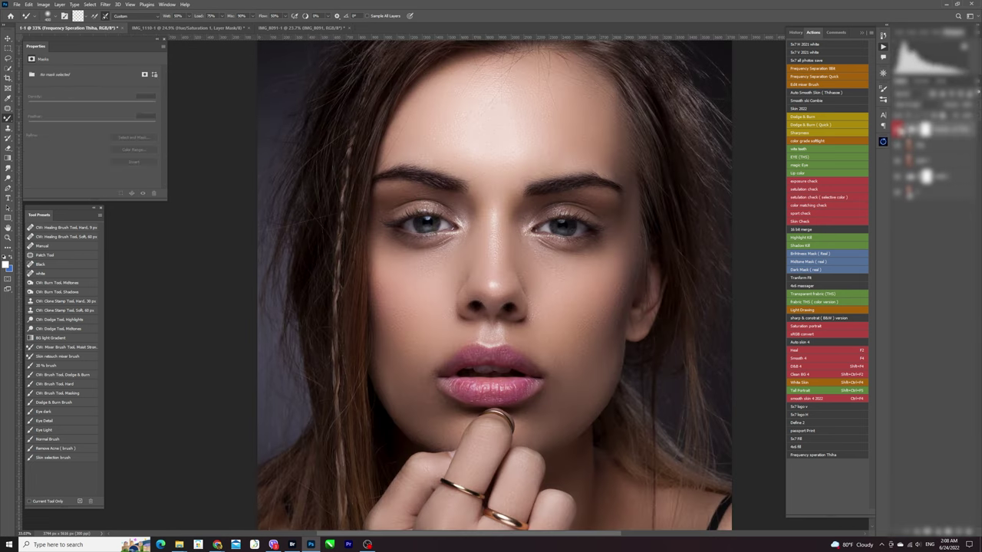
pyautogui.scroll(-1, 558, 222)
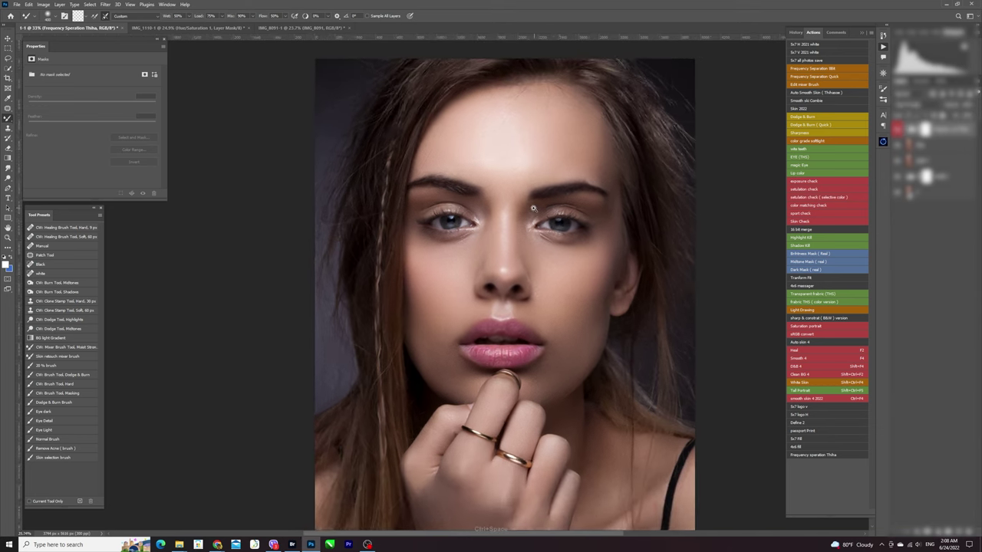
pyautogui.scroll(-1, 561, 224)
pyautogui.scroll(1, 564, 229)
pyautogui.scroll(1, 572, 230)
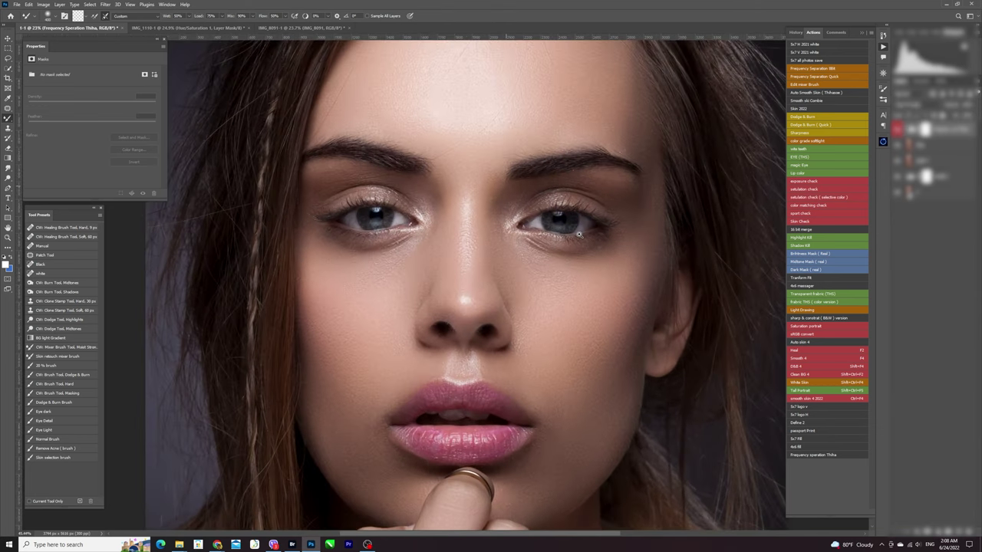
pyautogui.scroll(2, 579, 233)
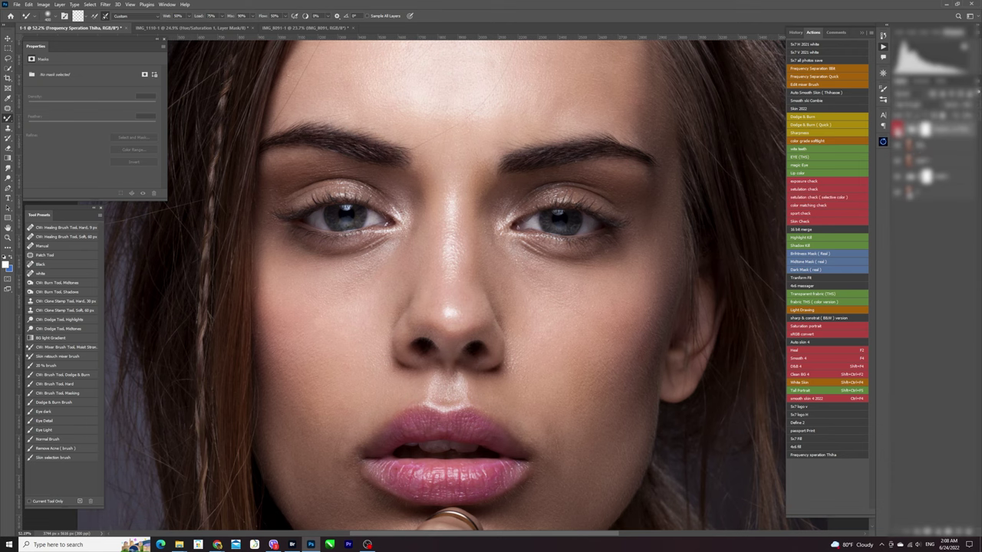
pyautogui.click(201, 29)
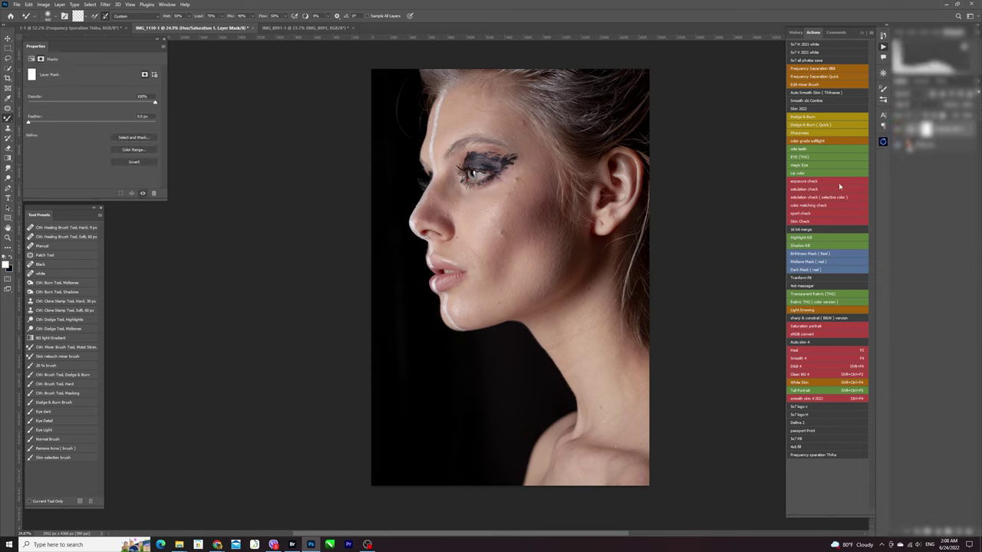
pyautogui.hotkey('alt', '[')
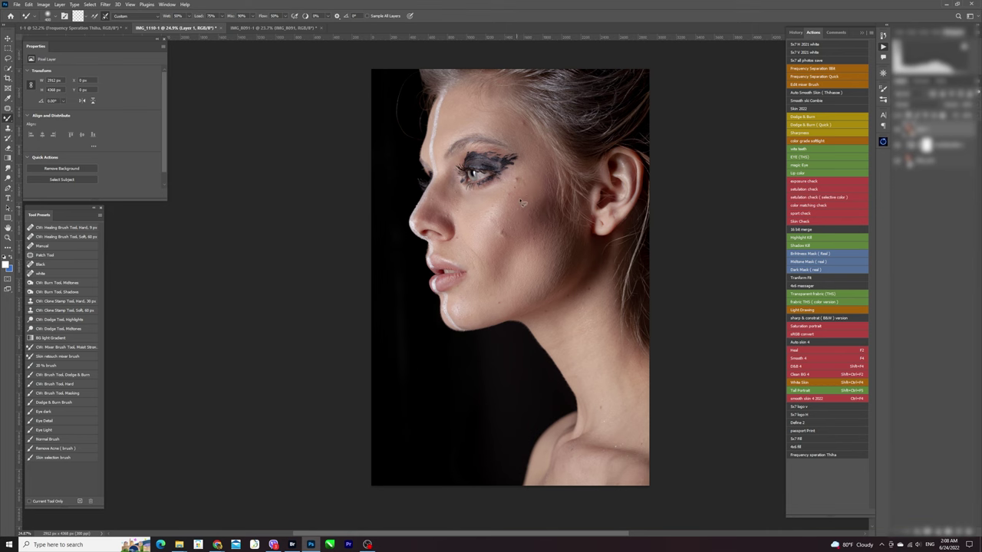
pyautogui.press('j')
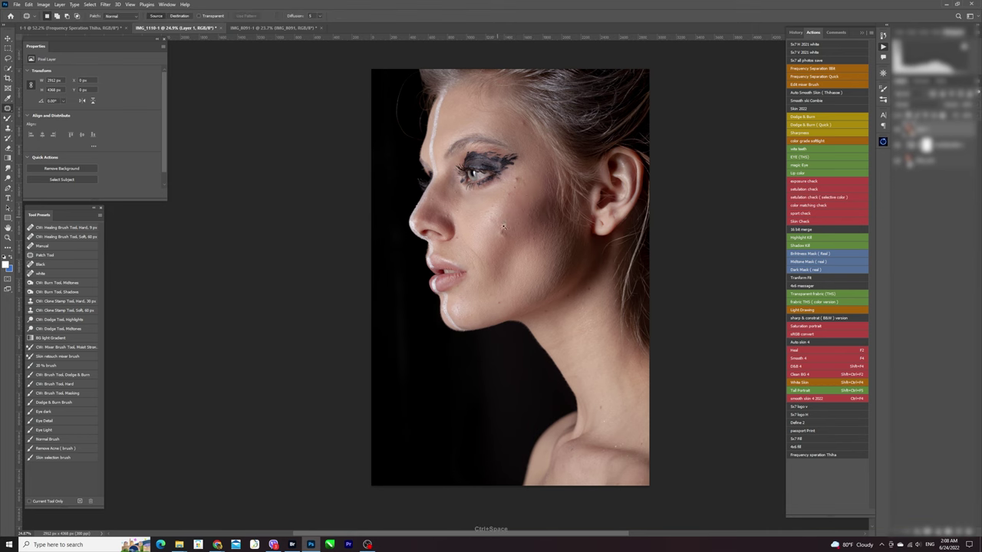
pyautogui.keyDown('ctrl'); pyautogui.click(520, 246); pyautogui.keyUp('ctrl')
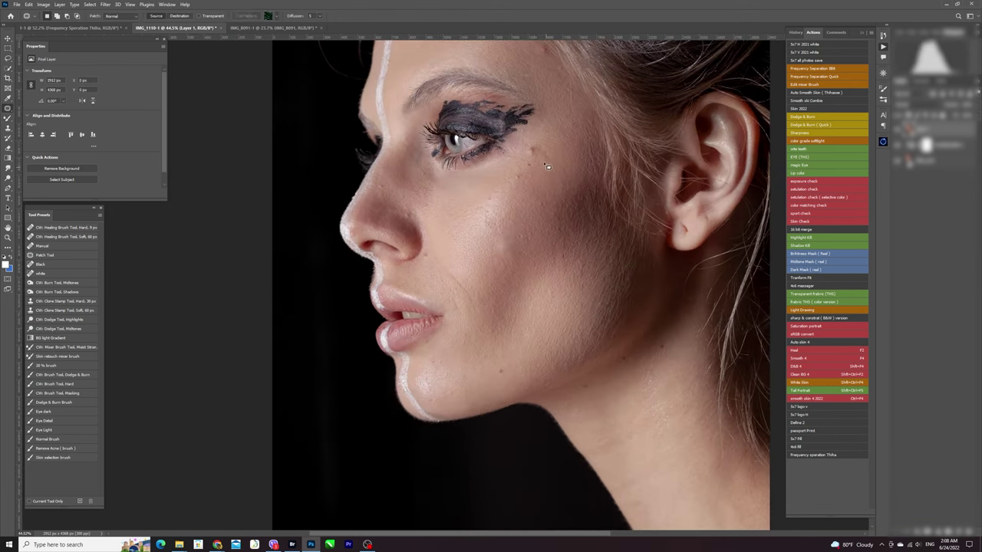
pyautogui.moveTo(509, 242); pyautogui.dragTo(498, 230)
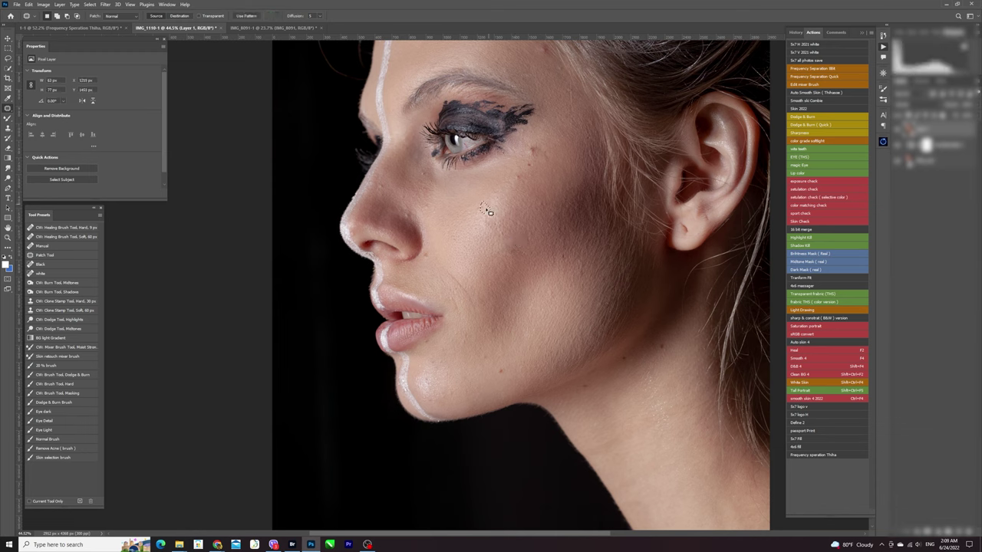
pyautogui.moveTo(541, 157)
pyautogui.mouseDown()
pyautogui.moveTo(559, 104)
pyautogui.moveTo(500, 330)
pyautogui.moveTo(620, 239)
pyautogui.mouseUp()
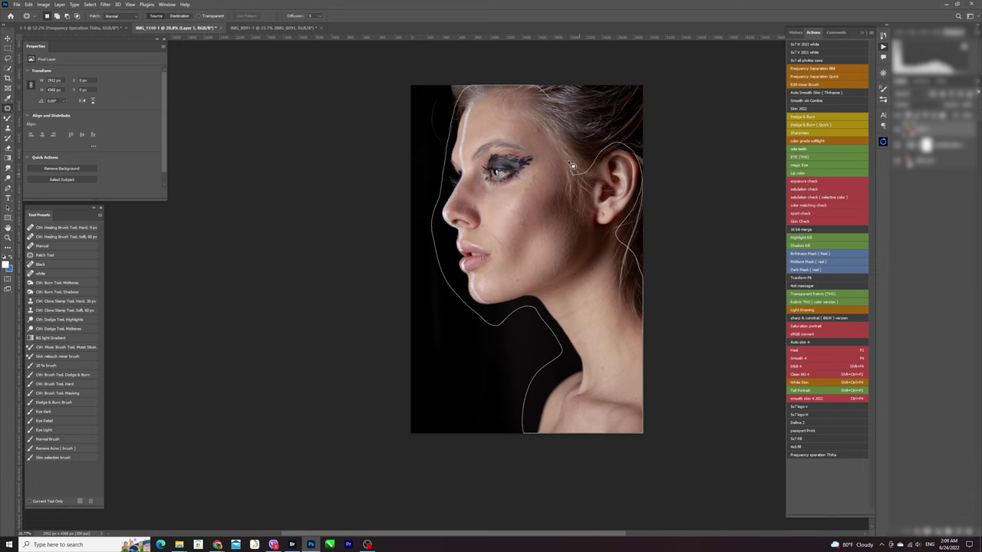
pyautogui.moveTo(620, 240); pyautogui.dragTo(580, 90)
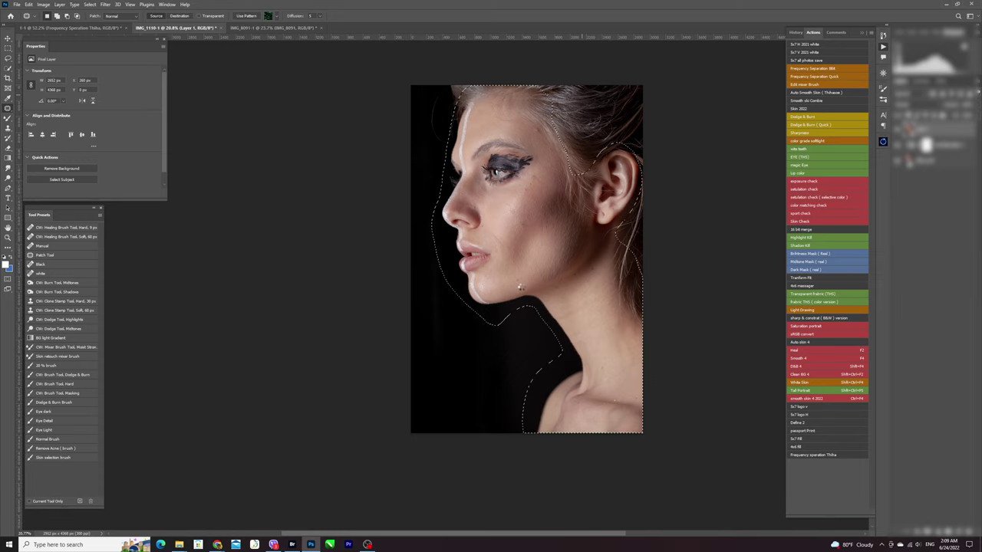
pyautogui.click(434, 309)
pyautogui.keyDown('ctrl'); pyautogui.click(522, 224); pyautogui.keyUp('ctrl')
pyautogui.moveTo(522, 223)
pyautogui.mouseDown()
pyautogui.moveTo(554, 227)
pyautogui.moveTo(576, 296)
pyautogui.mouseUp()
pyautogui.moveTo(545, 228); pyautogui.dragTo(560, 213)
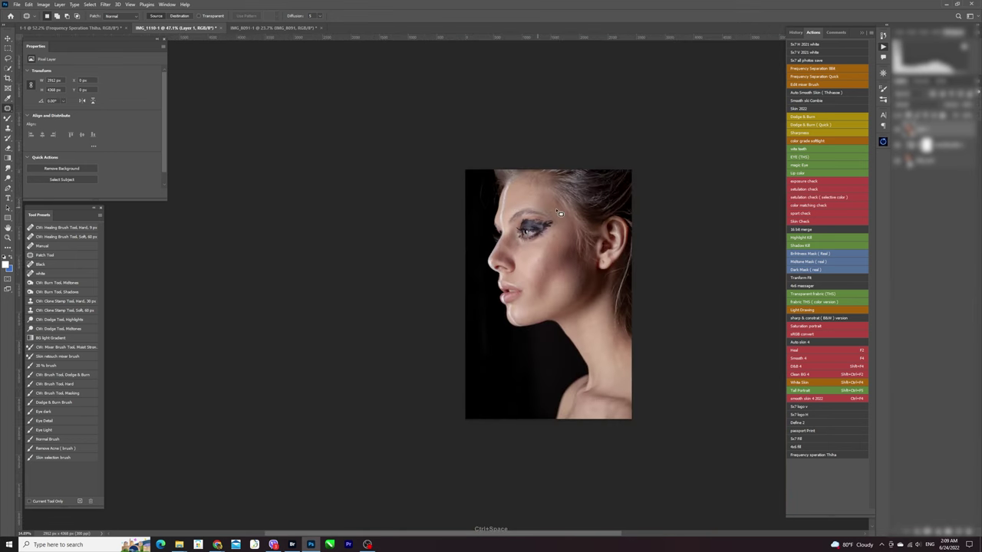
pyautogui.click(560, 222)
pyautogui.click(562, 204)
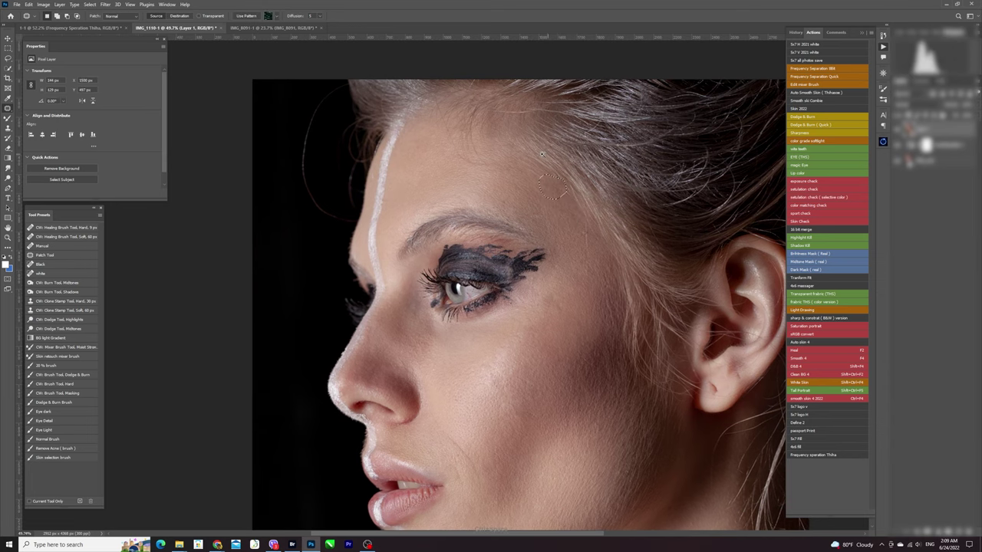
pyautogui.moveTo(570, 198)
pyautogui.mouseDown()
pyautogui.moveTo(521, 152)
pyautogui.moveTo(597, 186)
pyautogui.moveTo(550, 142)
pyautogui.mouseUp()
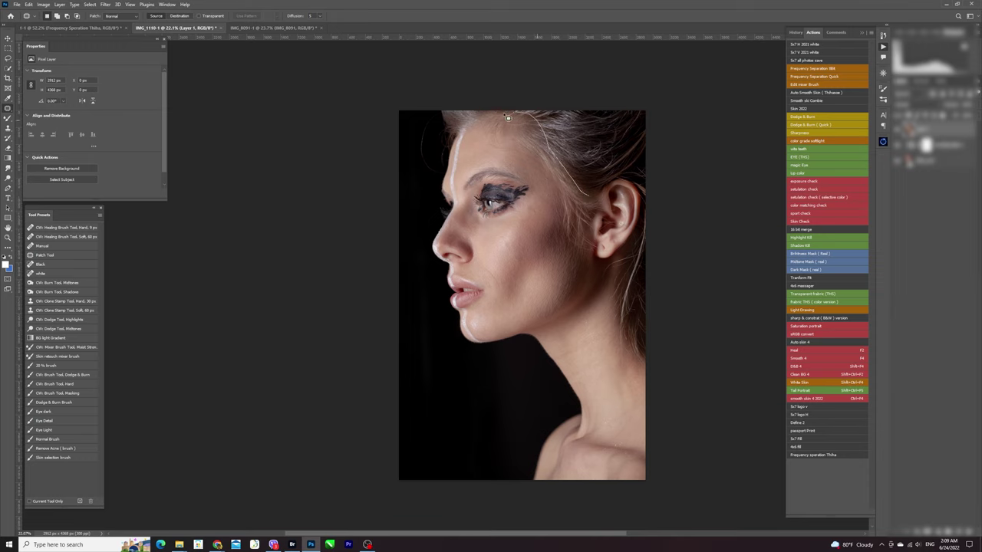
# Lasso the profile portrait's face, neck and hair from hairline to chin.
pyautogui.moveTo(508, 118)
pyautogui.mouseDown()
pyautogui.moveTo(450, 150)
pyautogui.moveTo(432, 272)
pyautogui.moveTo(447, 319)
pyautogui.moveTo(482, 351)
pyautogui.moveTo(546, 368)
pyautogui.moveTo(553, 426)
pyautogui.moveTo(540, 502)
pyautogui.moveTo(658, 496)
pyautogui.moveTo(663, 392)
pyautogui.moveTo(626, 311)
pyautogui.moveTo(634, 252)
pyautogui.moveTo(601, 260)
pyautogui.mouseUp()
pyautogui.moveTo(598, 214)
pyautogui.mouseDown()
pyautogui.moveTo(621, 181)
pyautogui.moveTo(644, 208)
pyautogui.moveTo(632, 253)
pyautogui.mouseUp()
pyautogui.moveTo(617, 282); pyautogui.dragTo(633, 250)
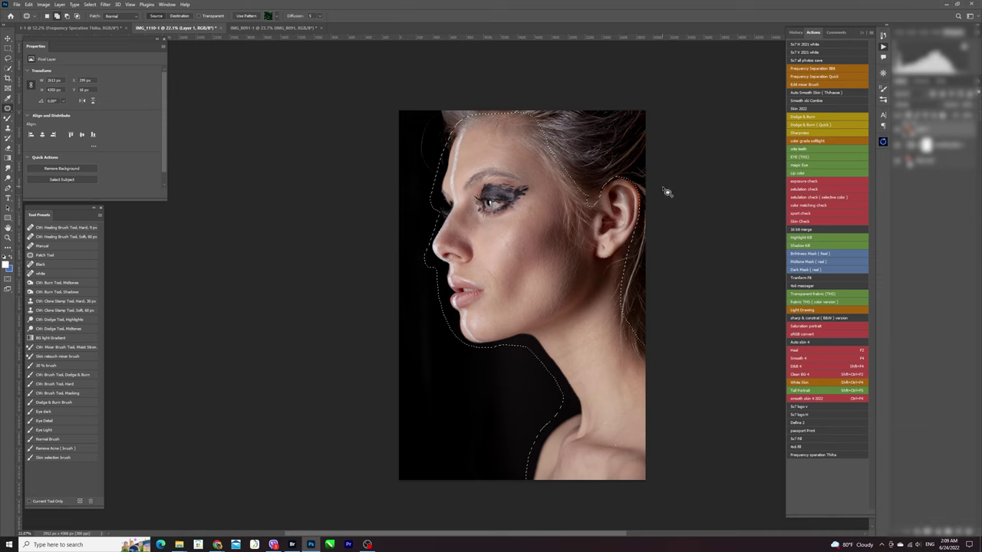
# Run Frequency separation Thiha, apply an 11-pixel low-frequency blur, and enter 11 for the smoothing blur.
pyautogui.click(826, 455)
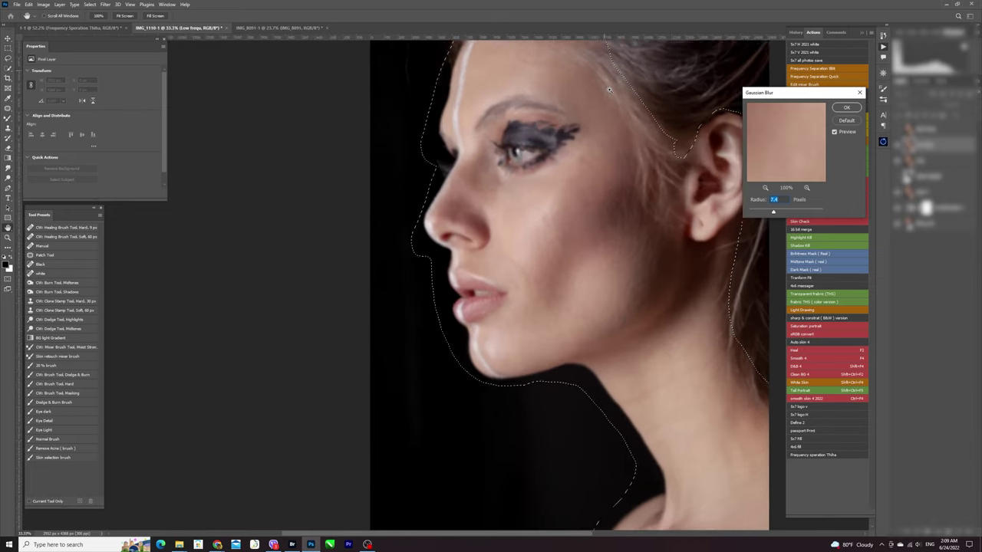
pyautogui.moveTo(619, 195); pyautogui.dragTo(511, 281)
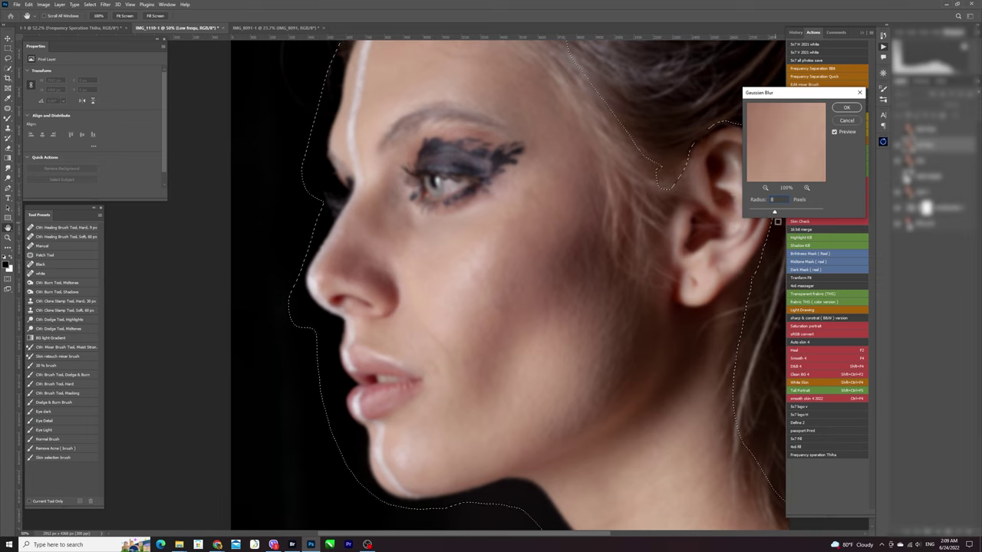
pyautogui.moveTo(774, 212); pyautogui.dragTo(778, 213)
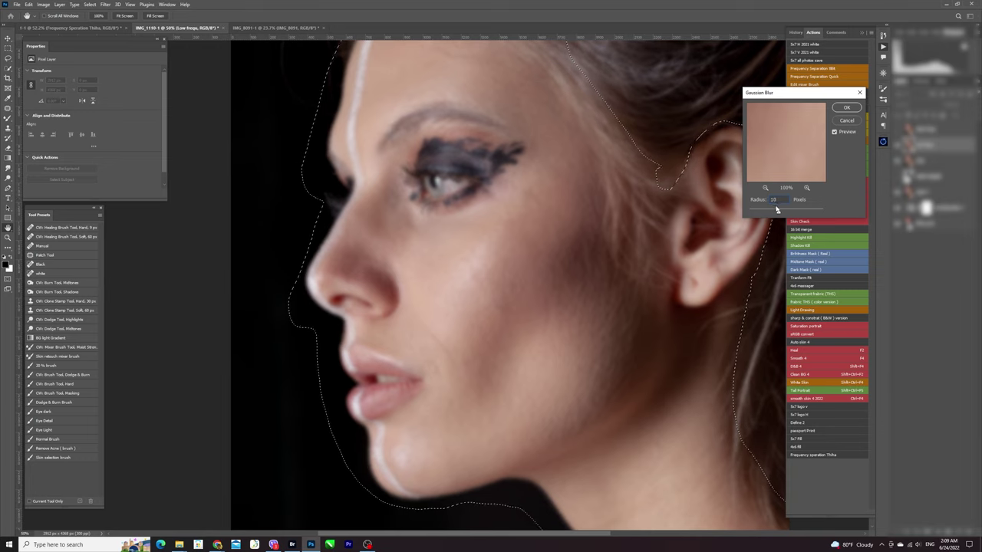
pyautogui.write('11')
pyautogui.click(847, 109)
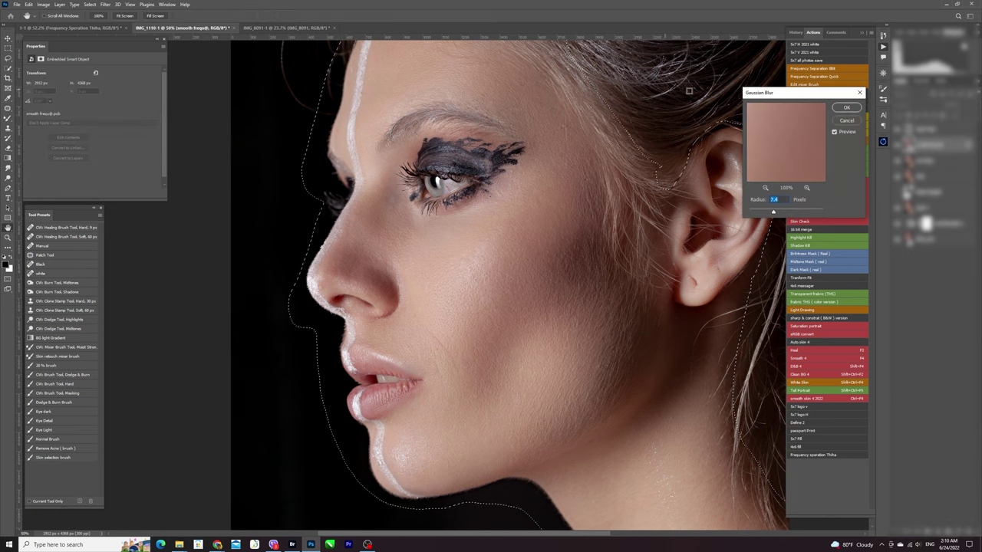
pyautogui.write('11')
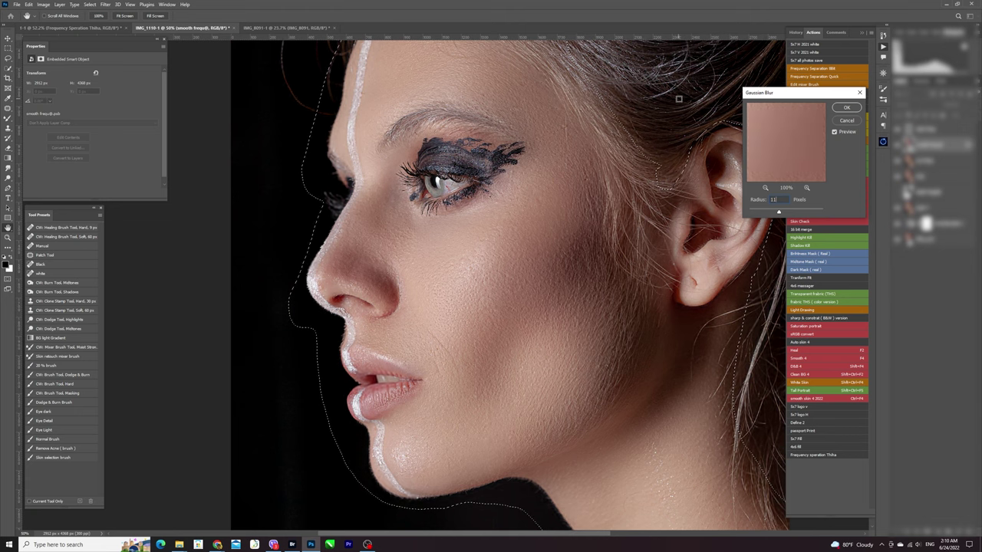
# Apply the 11-pixel blur to the smoothing layer and fit the portrait on screen.
pyautogui.click(847, 108)
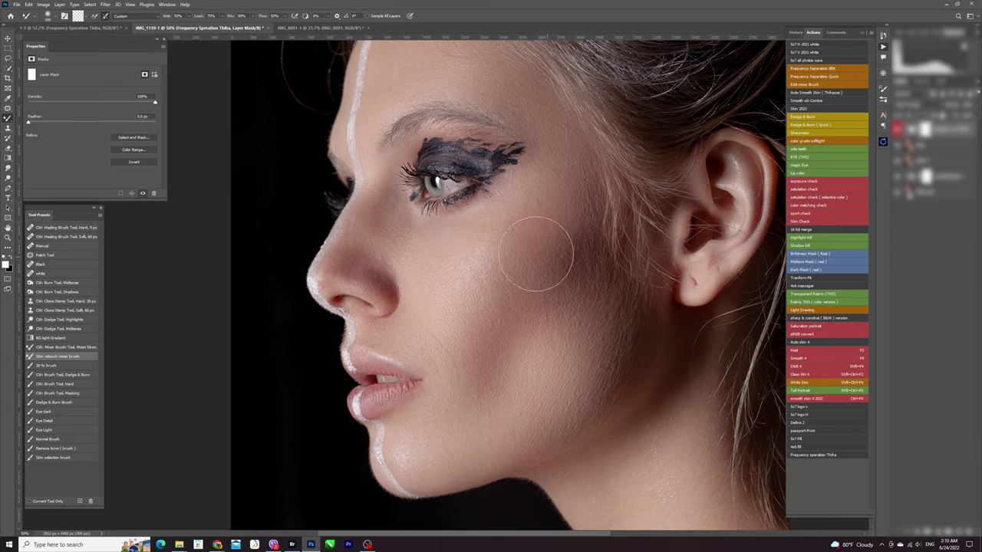
pyautogui.hotkey('ctrl', '0')
pyautogui.scroll(-1, 461, 244)
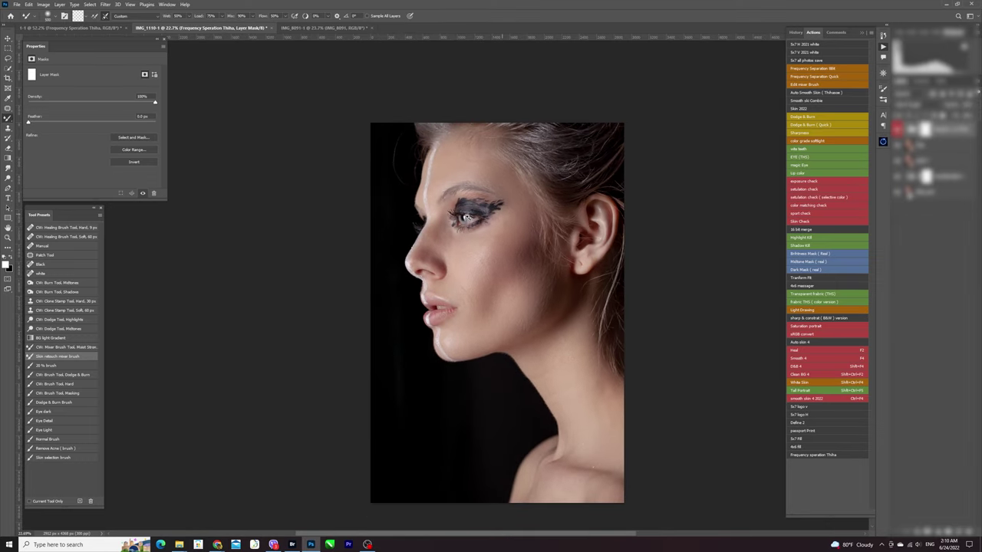
pyautogui.scroll(2, 455, 236)
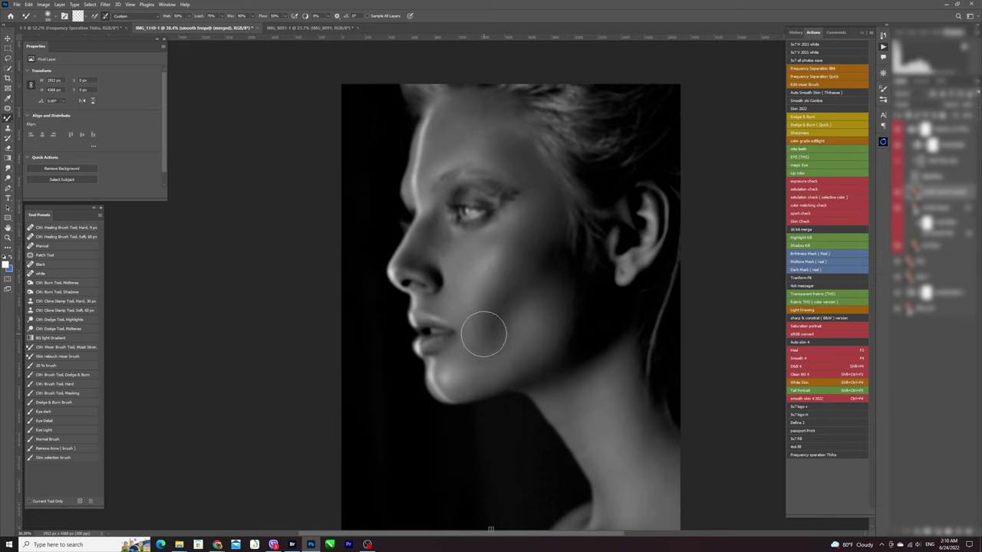
# Smooth the cheek and jaw skin with the Mixer Brush, then restore the full-colour view.
pyautogui.moveTo(503, 305); pyautogui.dragTo(550, 260)
pyautogui.moveTo(507, 346); pyautogui.dragTo(449, 377)
pyautogui.click(898, 180)
pyautogui.click(903, 145)
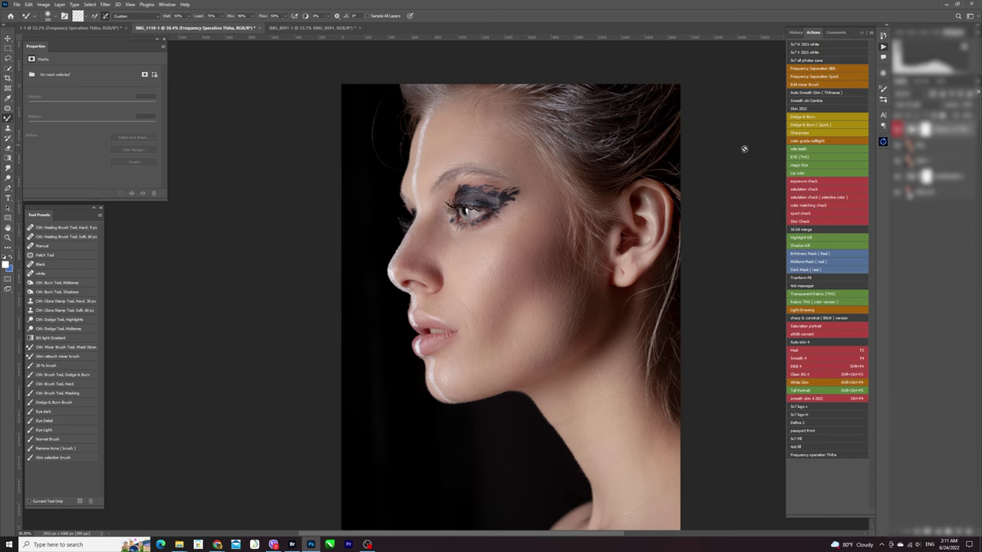
pyautogui.moveTo(518, 212)
pyautogui.mouseDown()
pyautogui.moveTo(506, 213)
pyautogui.moveTo(537, 251)
pyautogui.mouseUp()
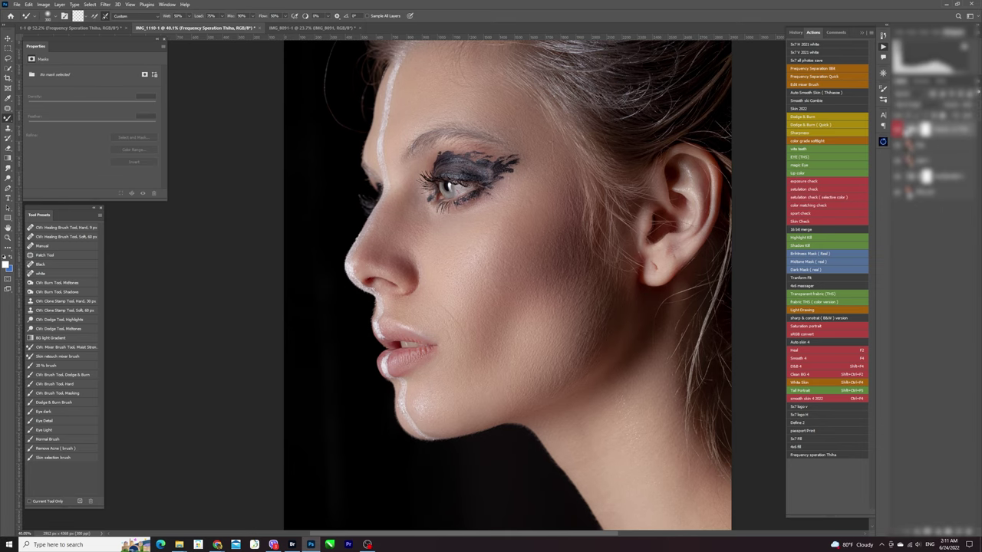
# Clone-stamp blemishes away on the High Frequ copy texture layer.
pyautogui.click(913, 144)
pyautogui.press('s')
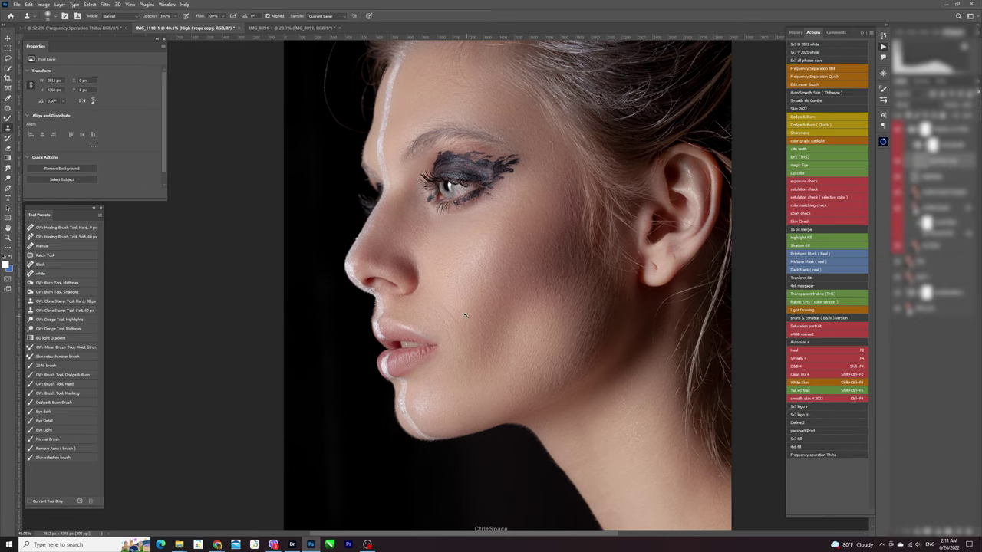
pyautogui.scroll(1, 466, 318)
pyautogui.scroll(1, 472, 341)
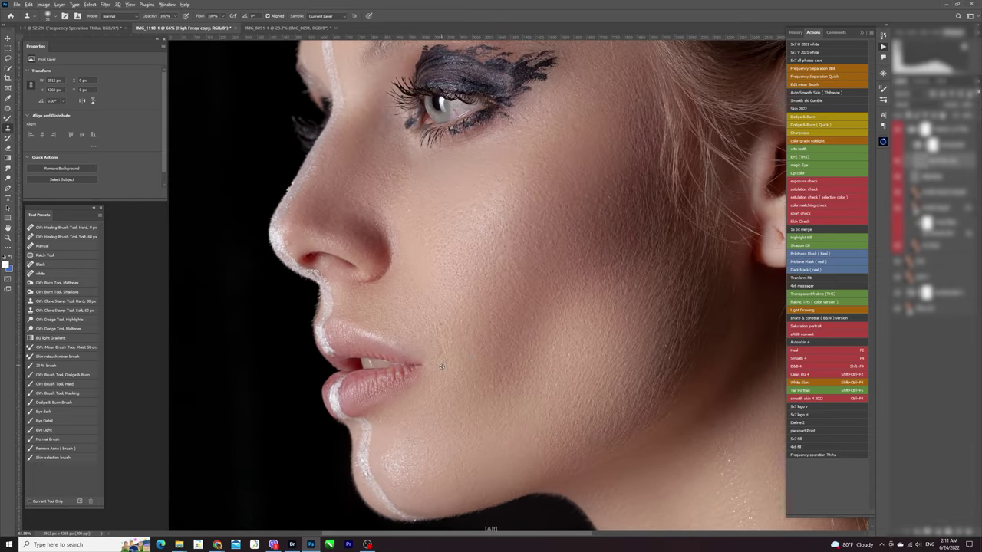
pyautogui.scroll(-1, 488, 252)
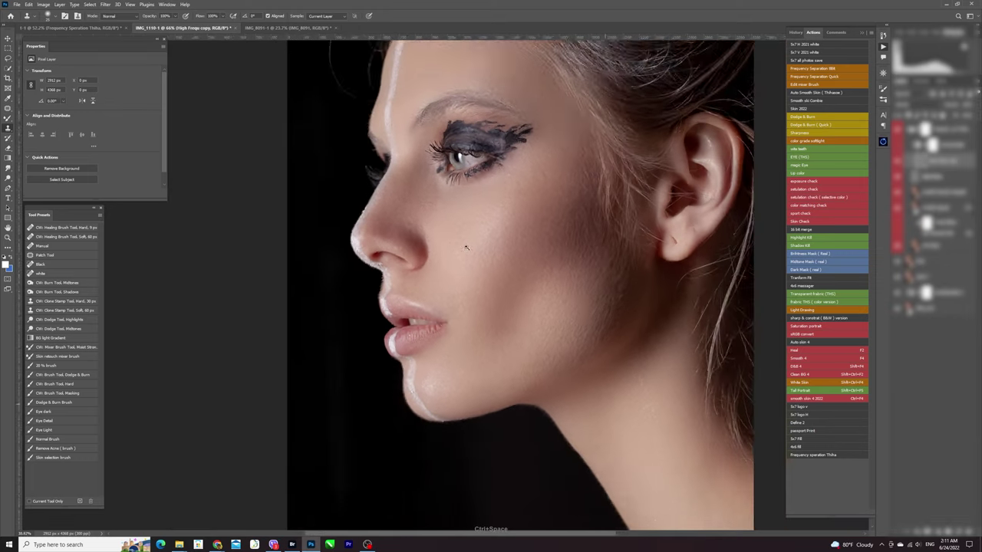
pyautogui.scroll(-1, 488, 252)
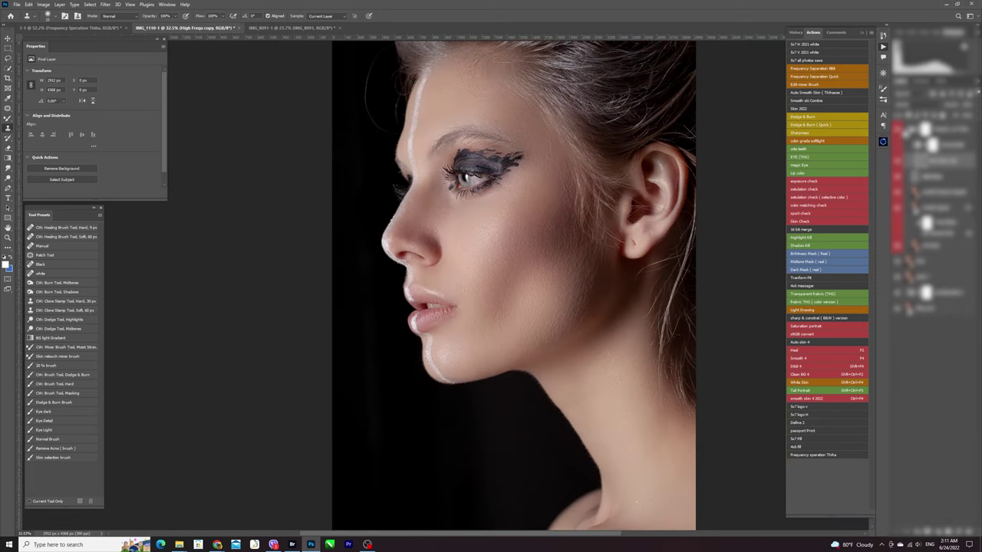
# Select the retouch layer's mask, check the cheek, then switch to the IMG_8091-1 portrait.
pyautogui.click(907, 132)
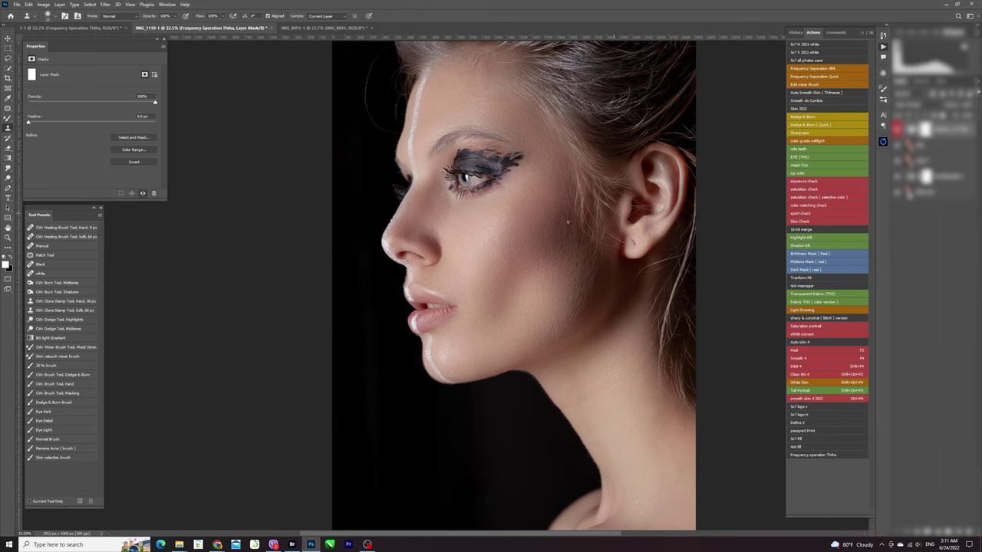
pyautogui.hotkey('ctrl', 'space')
pyautogui.scroll(-1, 529, 230)
pyautogui.moveTo(533, 215); pyautogui.dragTo(555, 210)
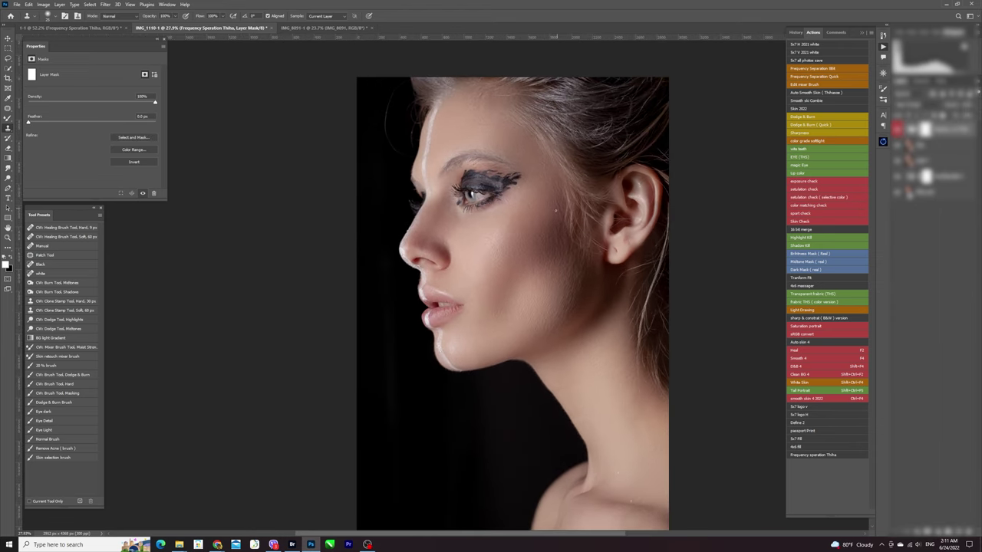
pyautogui.click(327, 29)
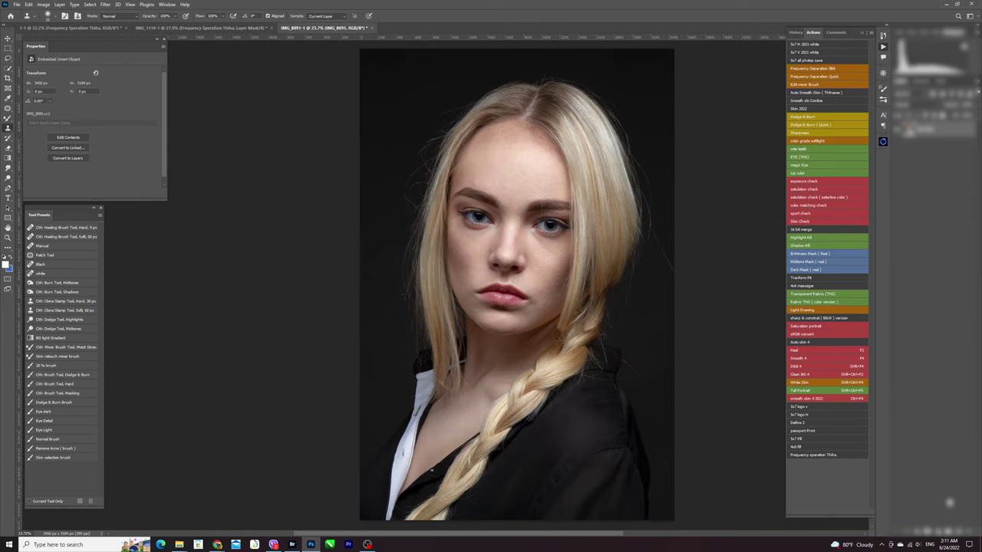
# Make Layer 1 active and lasso the blonde model's face, hair and braid, redoing the first outline.
pyautogui.click(958, 531)
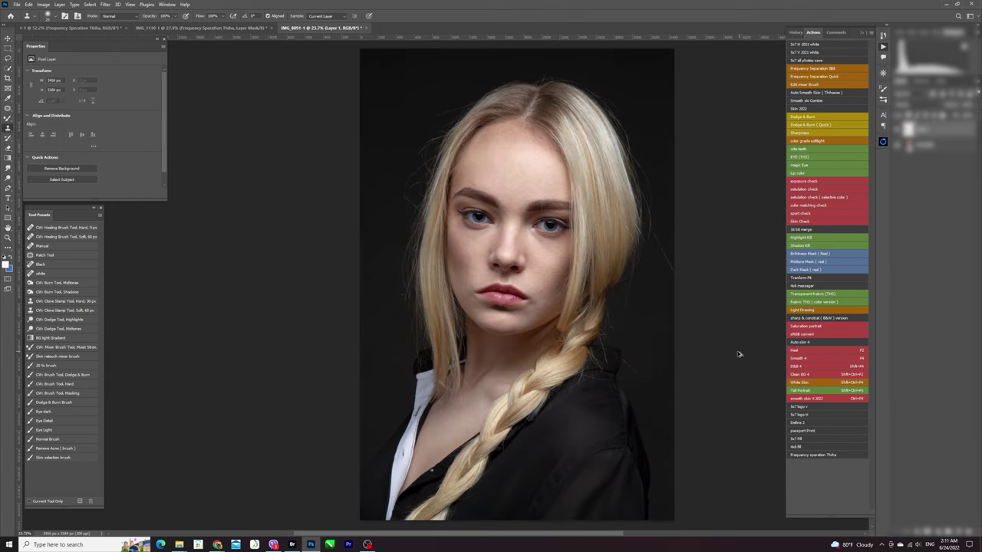
pyautogui.press('l')
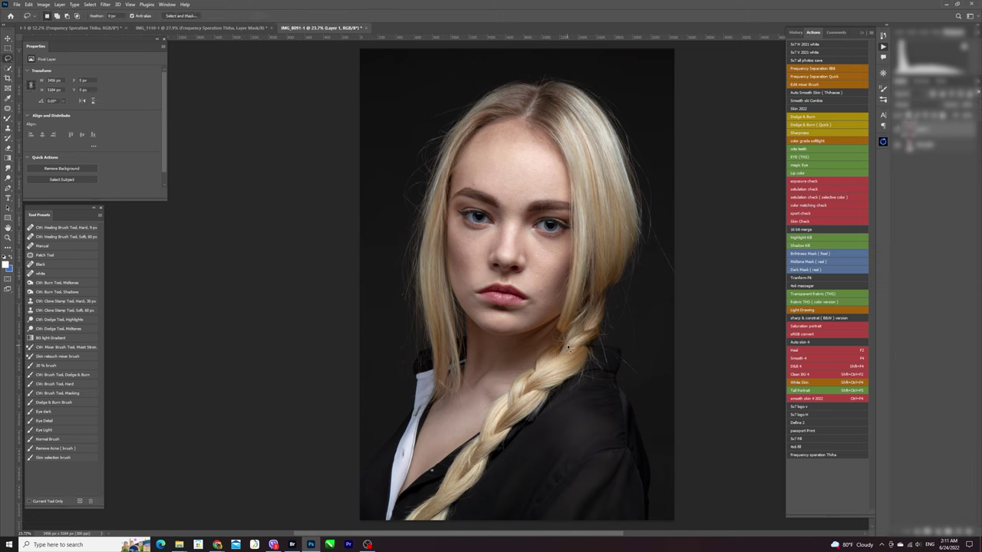
pyautogui.moveTo(572, 344); pyautogui.dragTo(593, 192)
pyautogui.moveTo(561, 129); pyautogui.dragTo(540, 347)
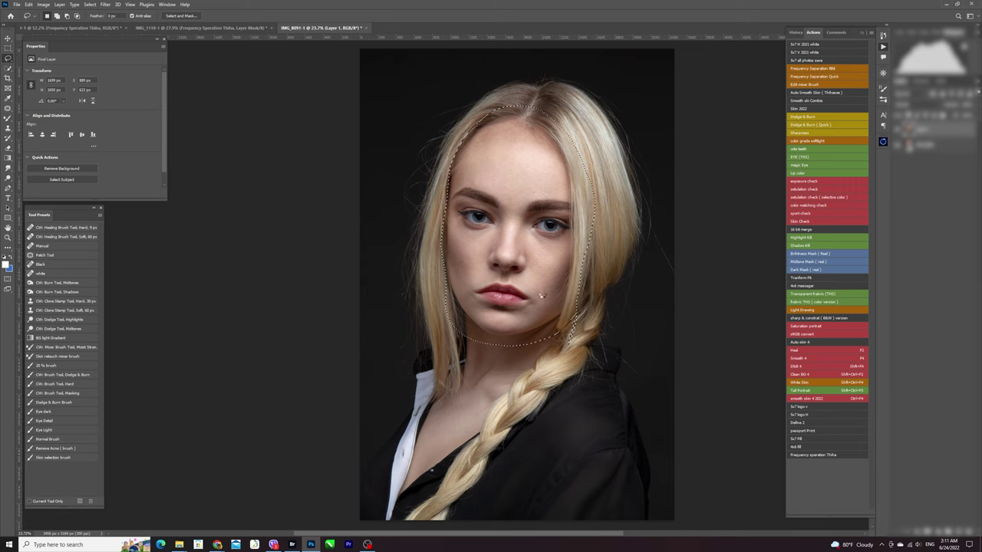
pyautogui.hotkey('ctrl', 'd')
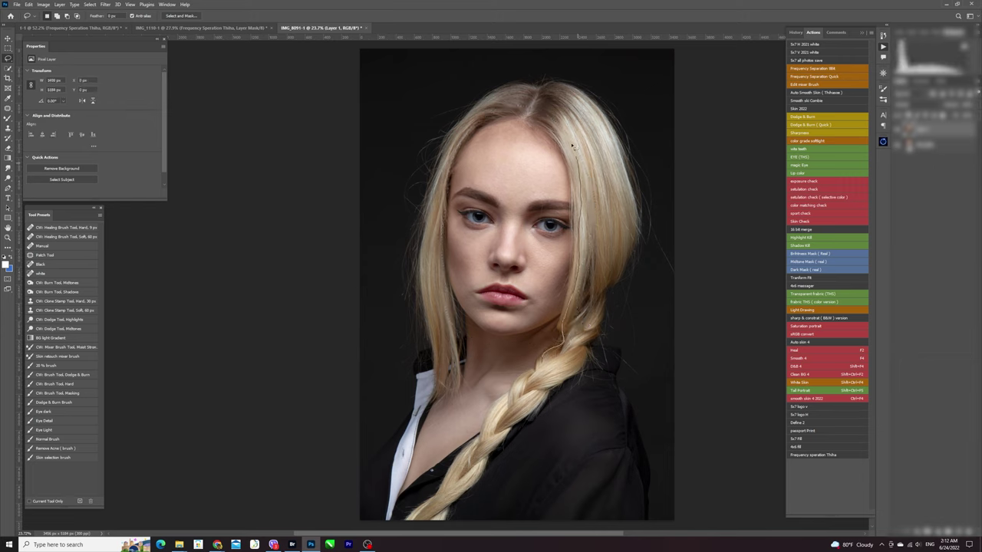
pyautogui.moveTo(571, 145)
pyautogui.mouseDown()
pyautogui.moveTo(530, 109)
pyautogui.moveTo(453, 158)
pyautogui.moveTo(455, 329)
pyautogui.moveTo(398, 499)
pyautogui.moveTo(445, 478)
pyautogui.moveTo(494, 427)
pyautogui.mouseUp()
pyautogui.moveTo(543, 370); pyautogui.dragTo(604, 279)
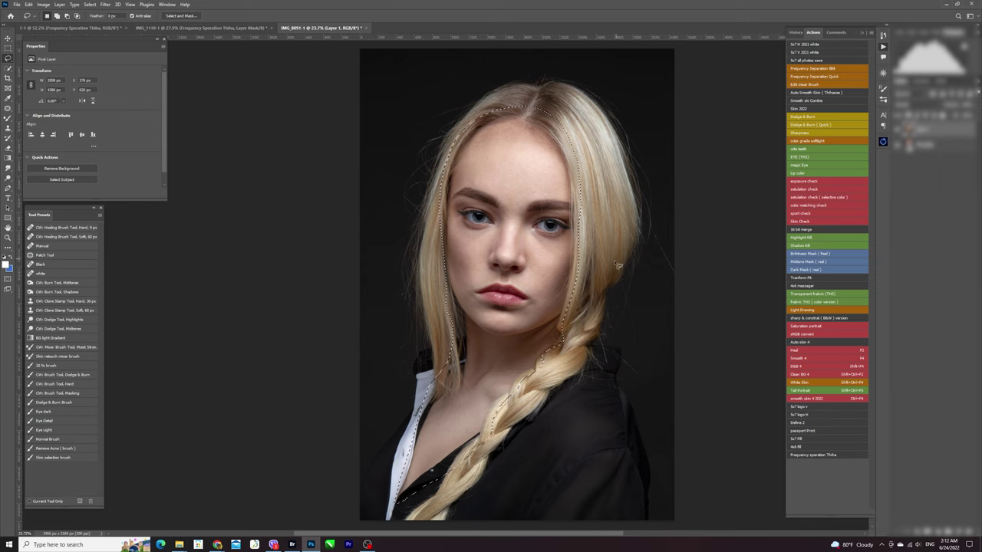
# Run the Frequency separation Thiha action with both Gaussian blurs at a 7.5-pixel radius.
pyautogui.click(813, 455)
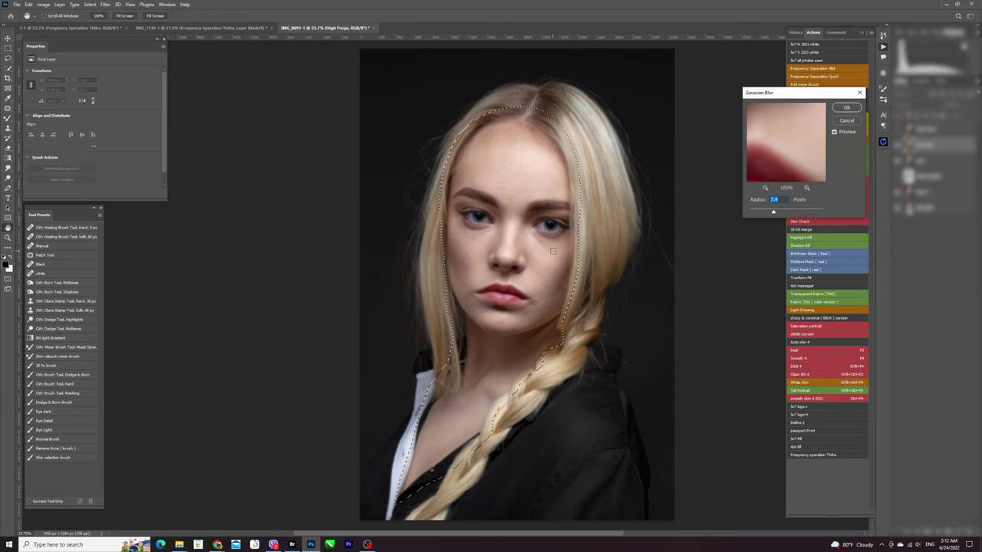
pyautogui.scroll(2, 538, 256)
pyautogui.scroll(1, 554, 250)
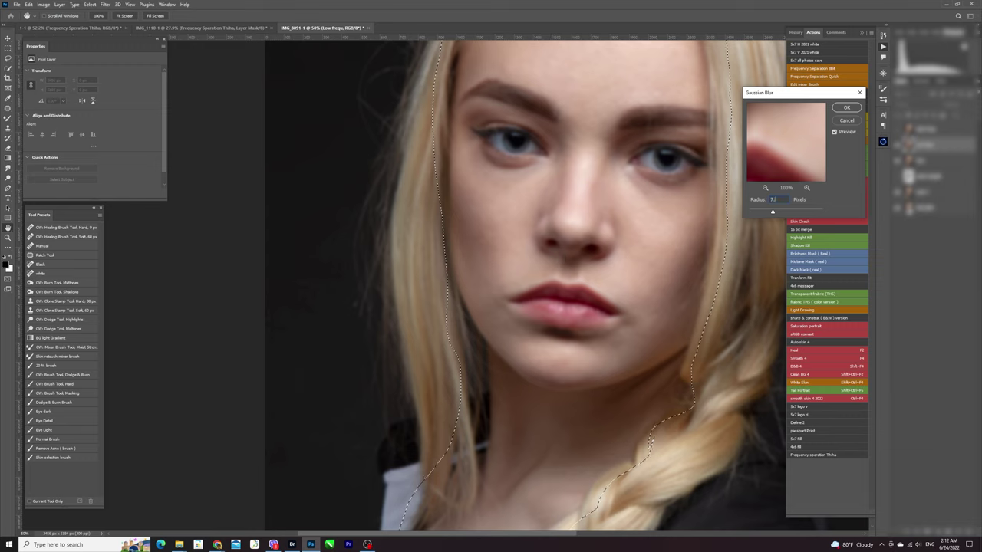
pyautogui.write('.5')
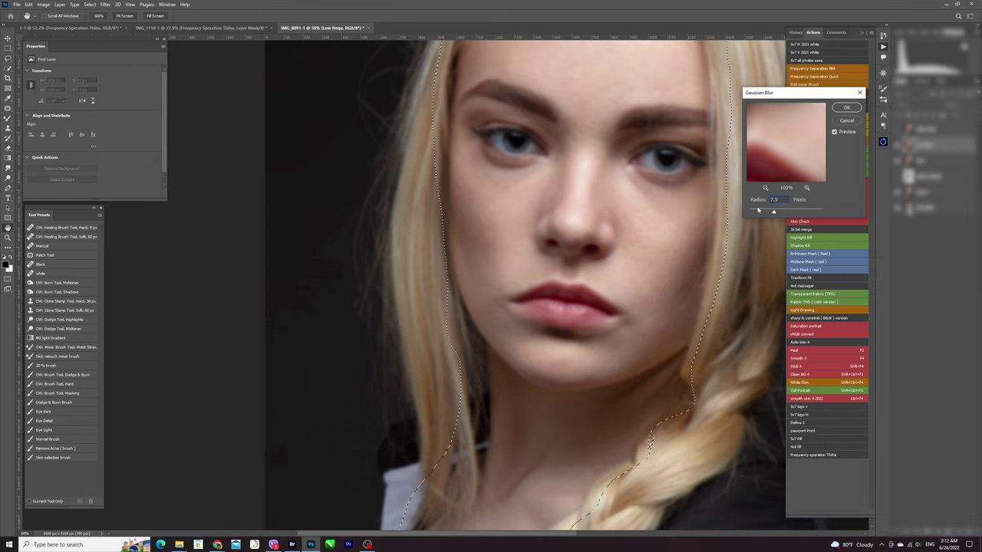
pyautogui.click(845, 109)
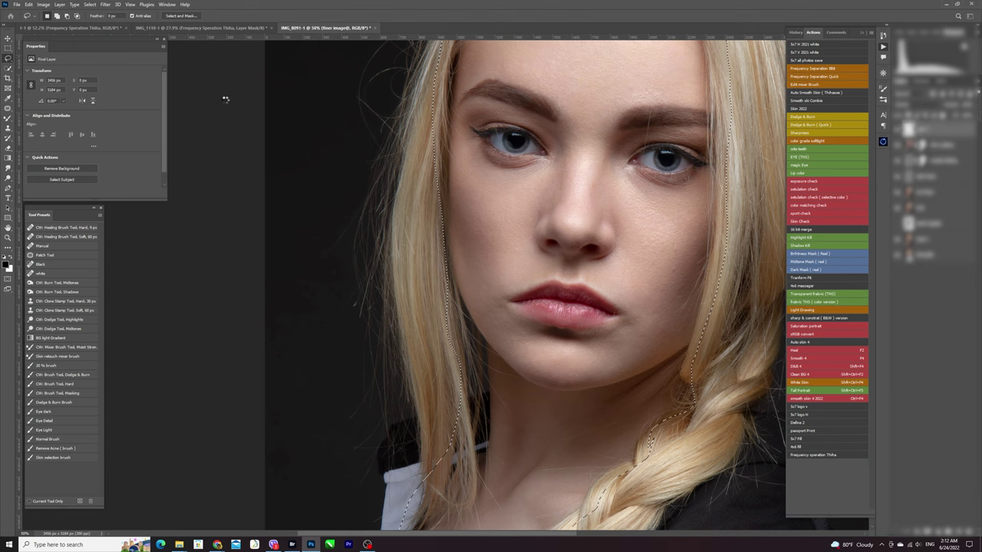
pyautogui.write('7.5')
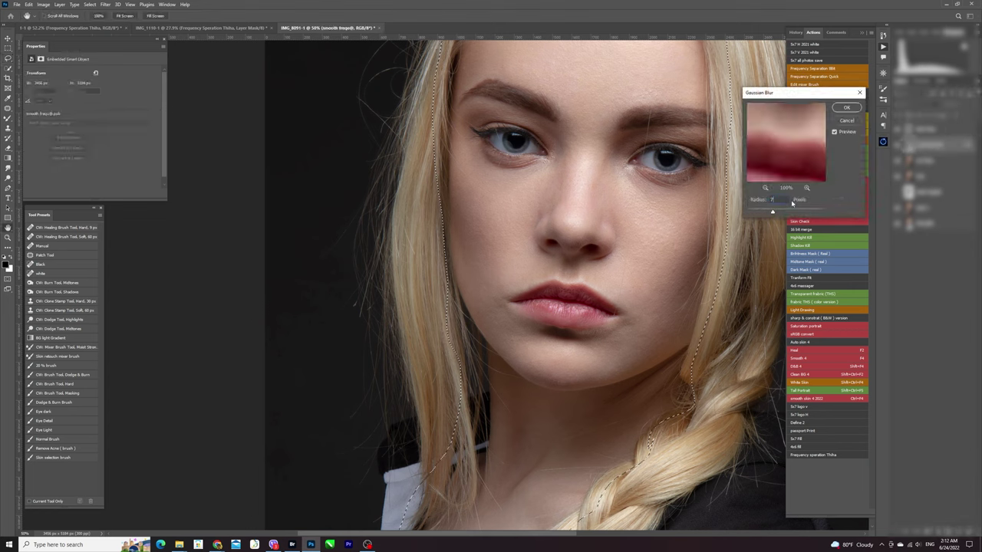
pyautogui.click(847, 108)
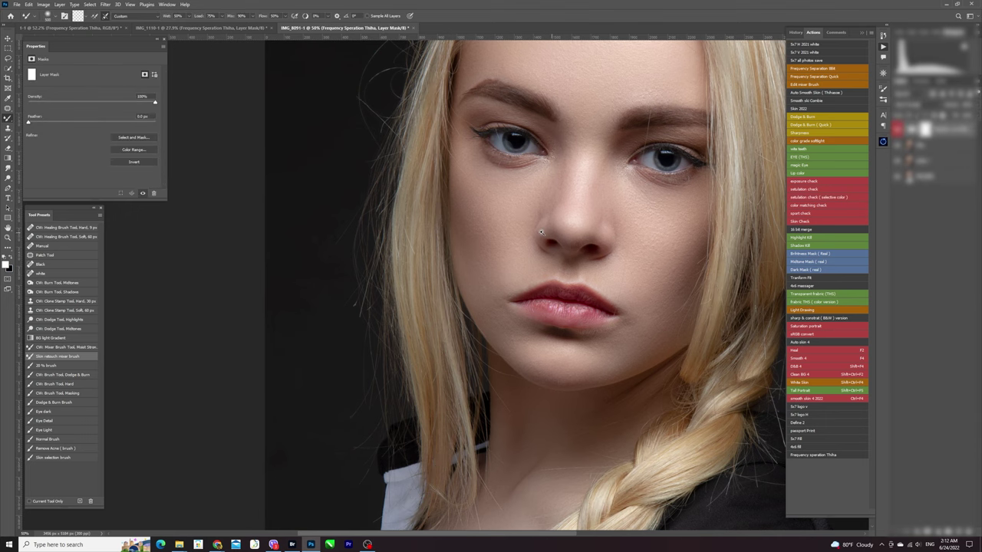
pyautogui.scroll(-1, 544, 229)
pyautogui.scroll(-2, 514, 225)
pyautogui.moveTo(607, 161); pyautogui.dragTo(636, 156)
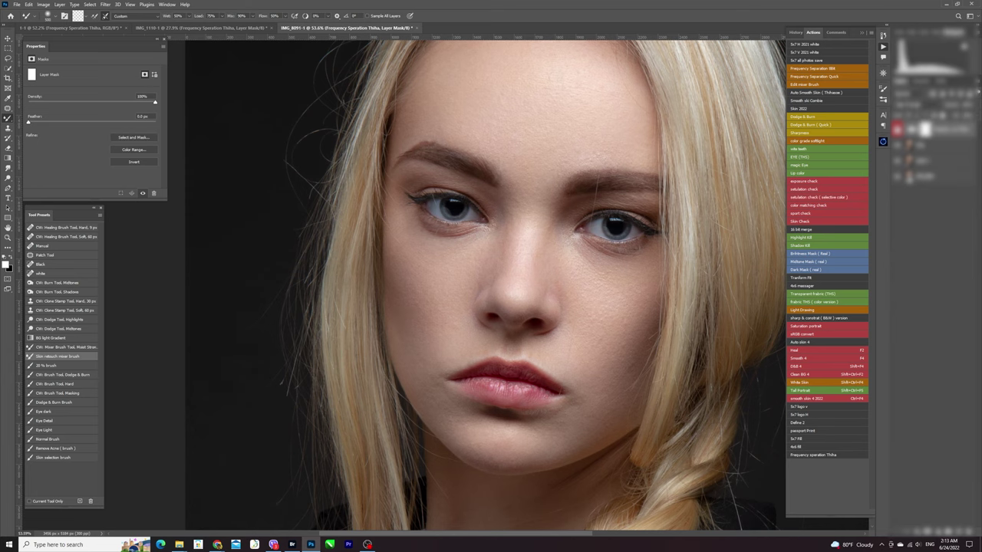
pyautogui.hotkey('ctrl', '-')
pyautogui.hotkey('ctrl', '-')
pyautogui.hotkey('ctrl', '-')
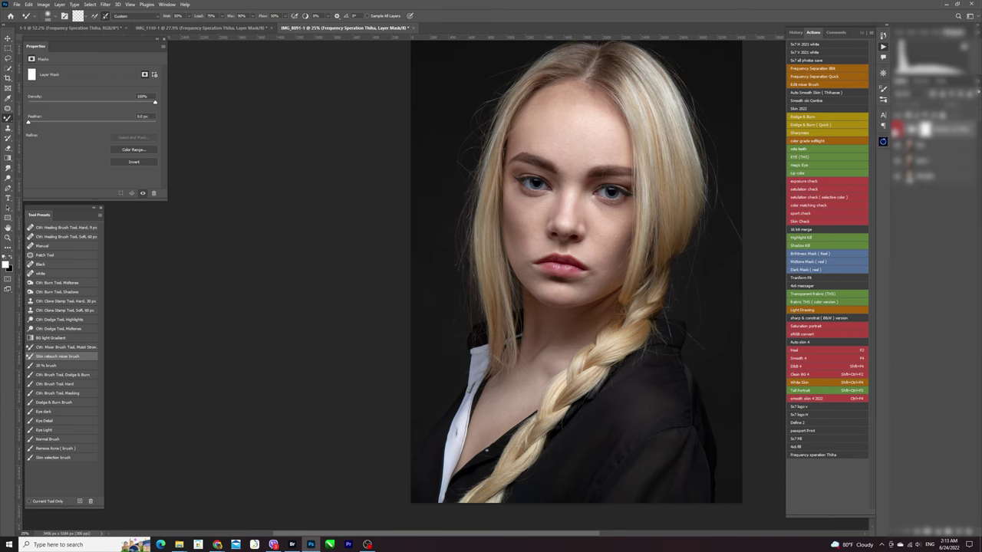
pyautogui.scroll(2, 610, 194)
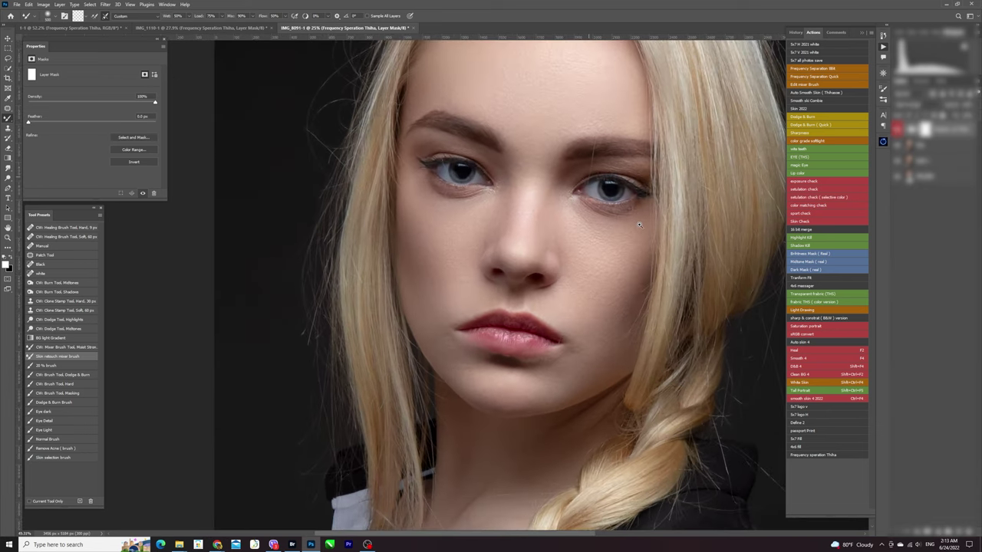
pyautogui.click(905, 135)
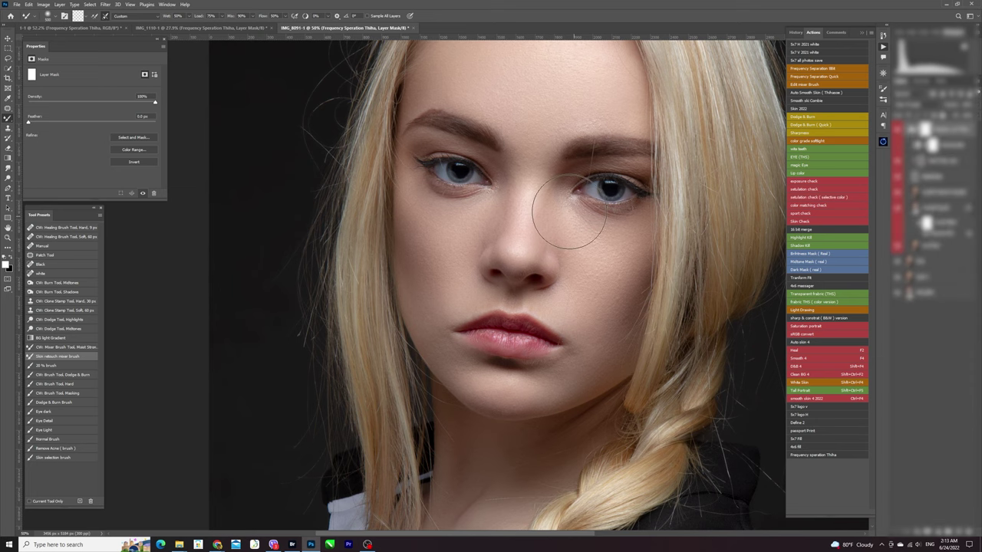
pyautogui.moveTo(530, 245); pyautogui.dragTo(491, 280)
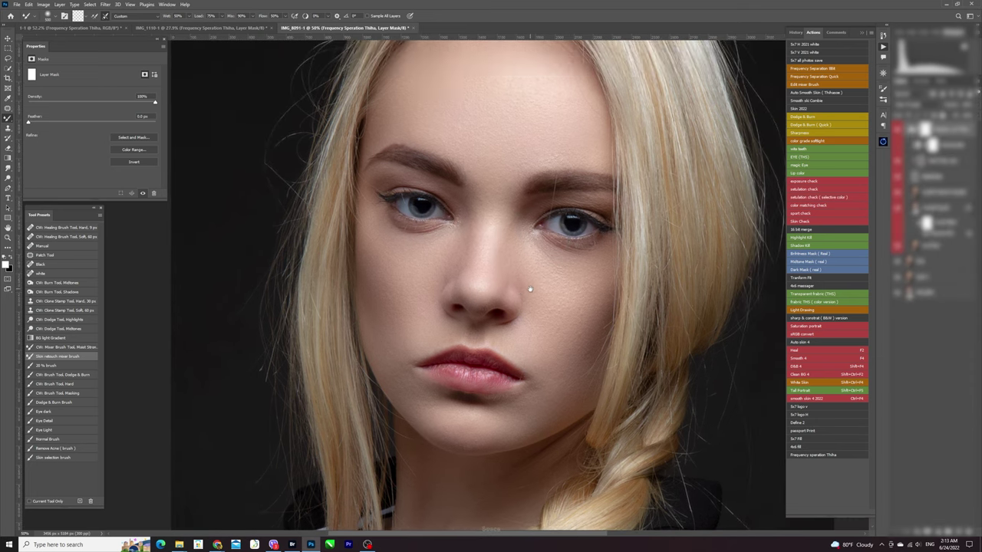
pyautogui.click(902, 157)
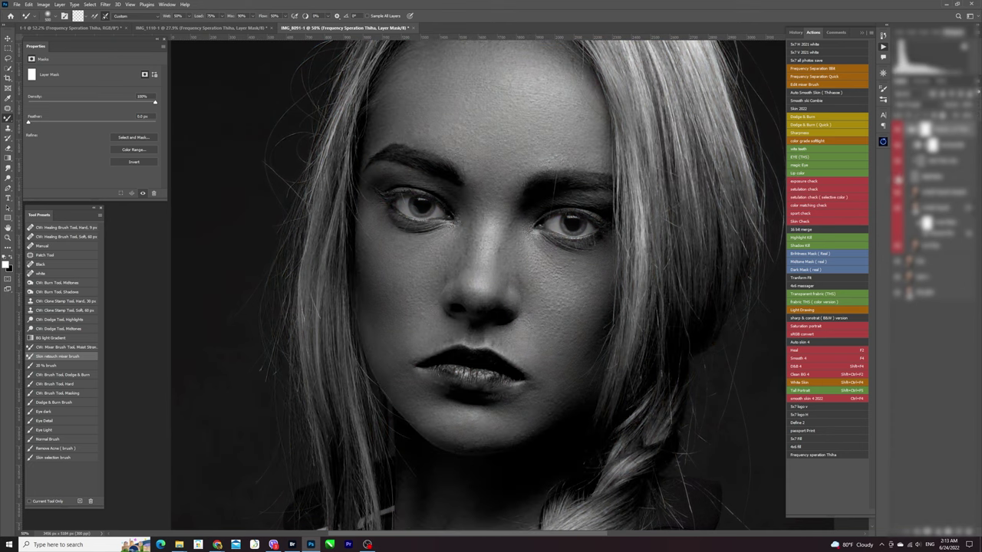
pyautogui.click(902, 192)
pyautogui.click(932, 191)
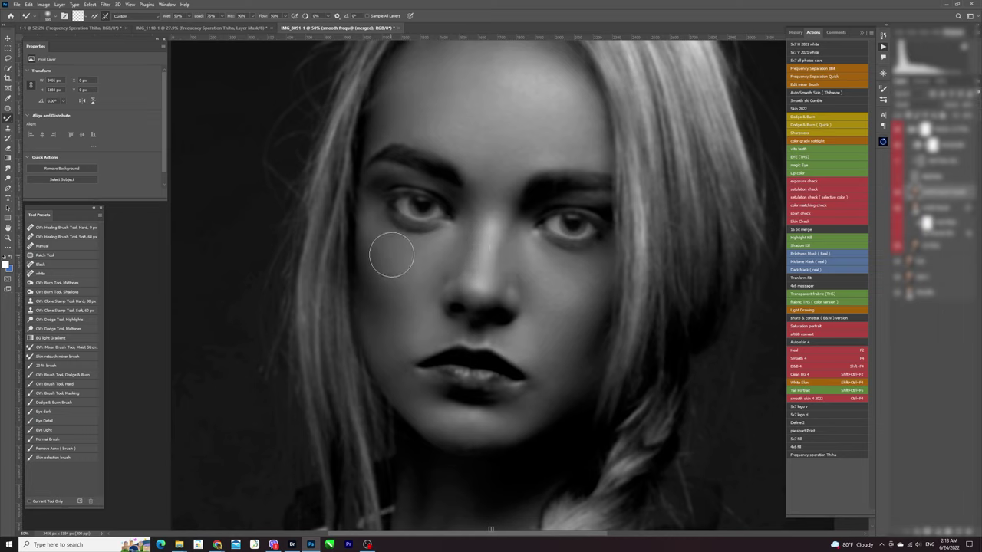
pyautogui.moveTo(491, 180); pyautogui.dragTo(483, 224)
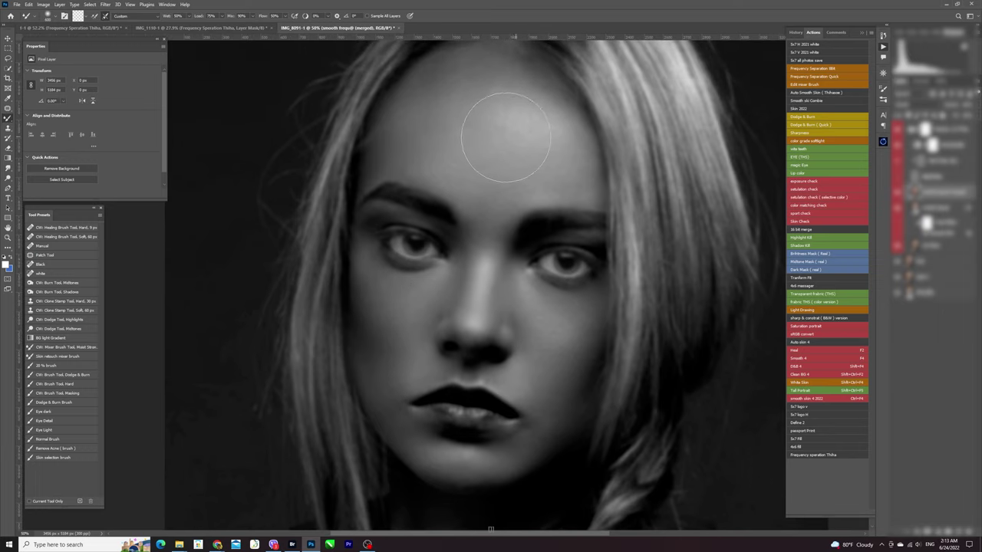
# Restore full colour, activate the Frequency Separation group, and smooth the nose-tip shading.
pyautogui.click(899, 146)
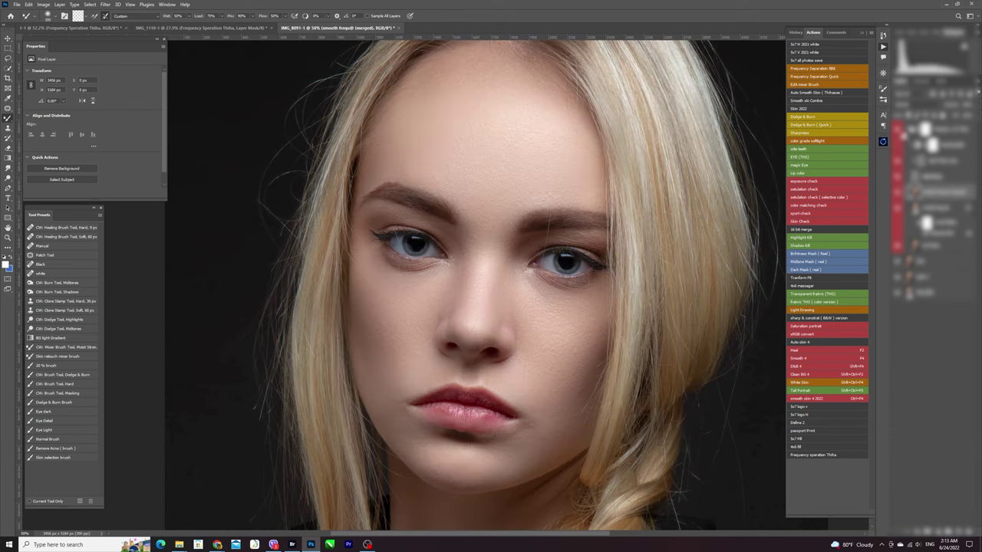
pyautogui.click(899, 132)
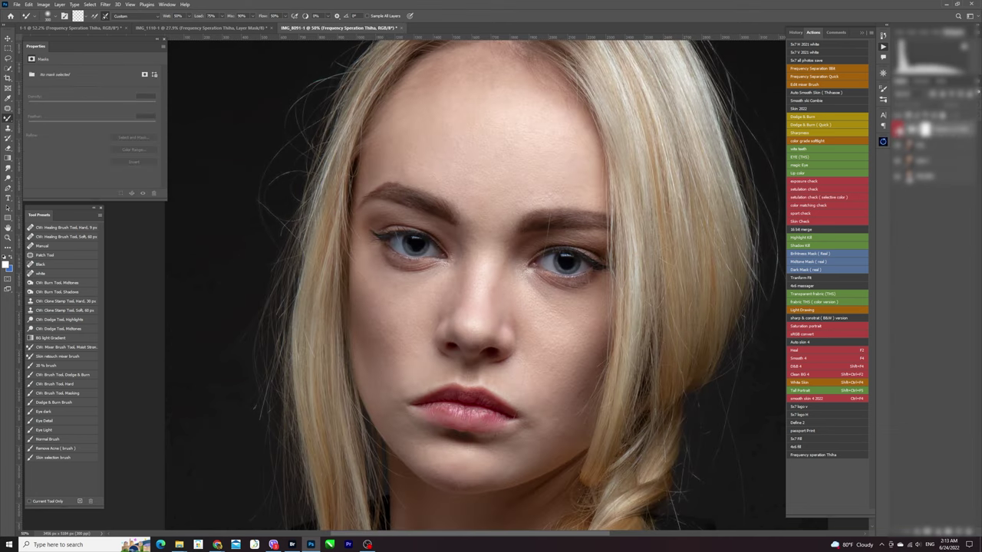
pyautogui.hotkey('ctrl', 'space')
pyautogui.moveTo(593, 264); pyautogui.dragTo(632, 250)
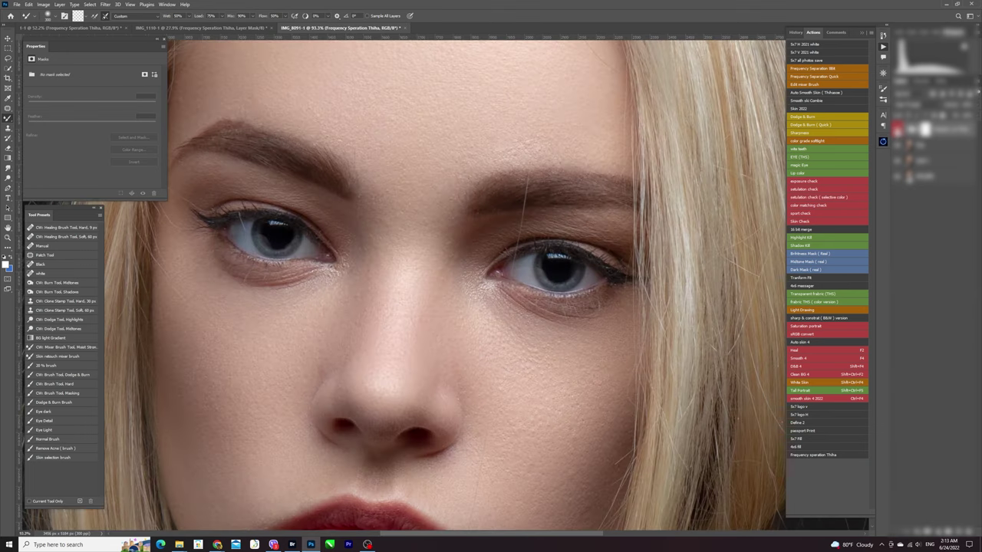
pyautogui.moveTo(462, 372); pyautogui.dragTo(459, 408)
# Zoom out so the whole portrait fits the window.
pyautogui.hotkey('ctrl', '0')
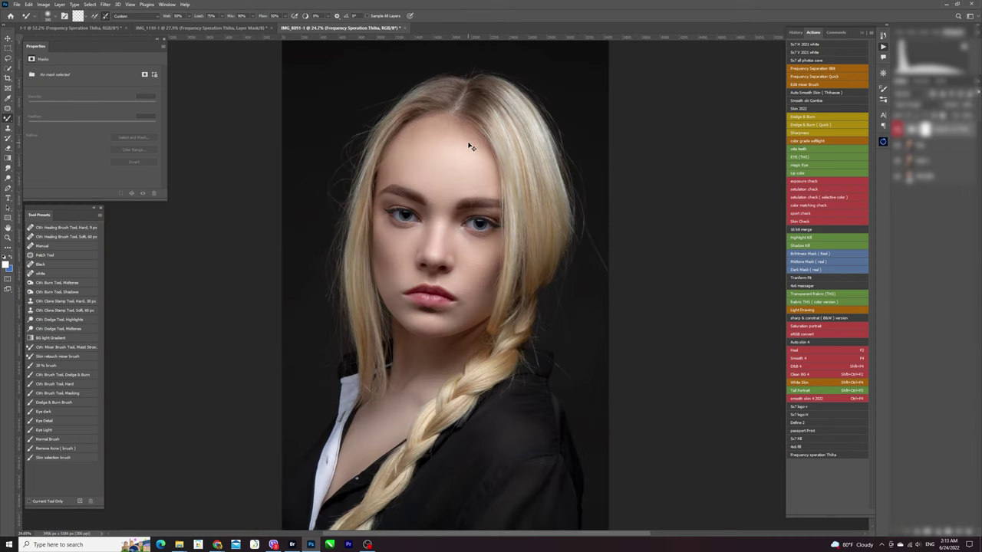
pyautogui.hotkey('ctrl', '-')
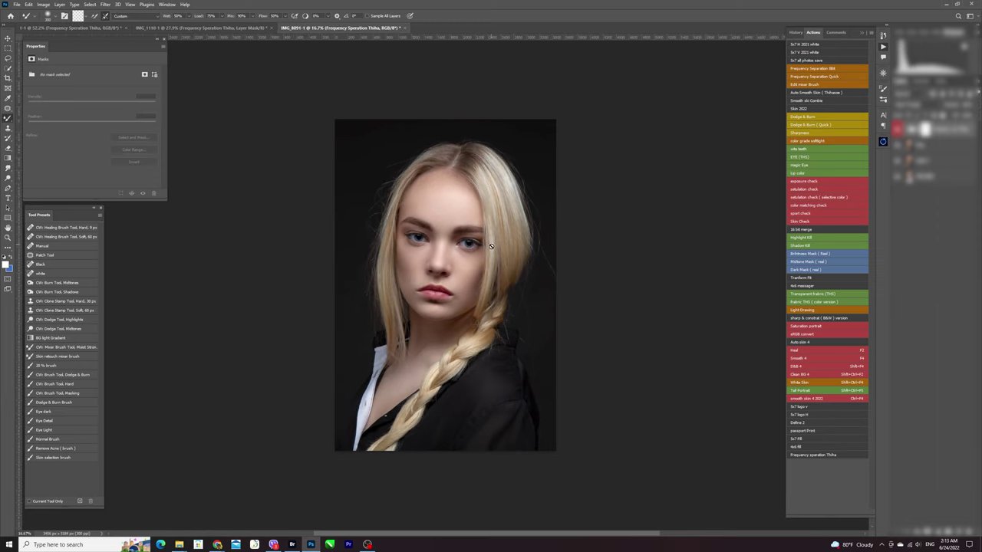
pyautogui.hotkey('ctrl', '0')
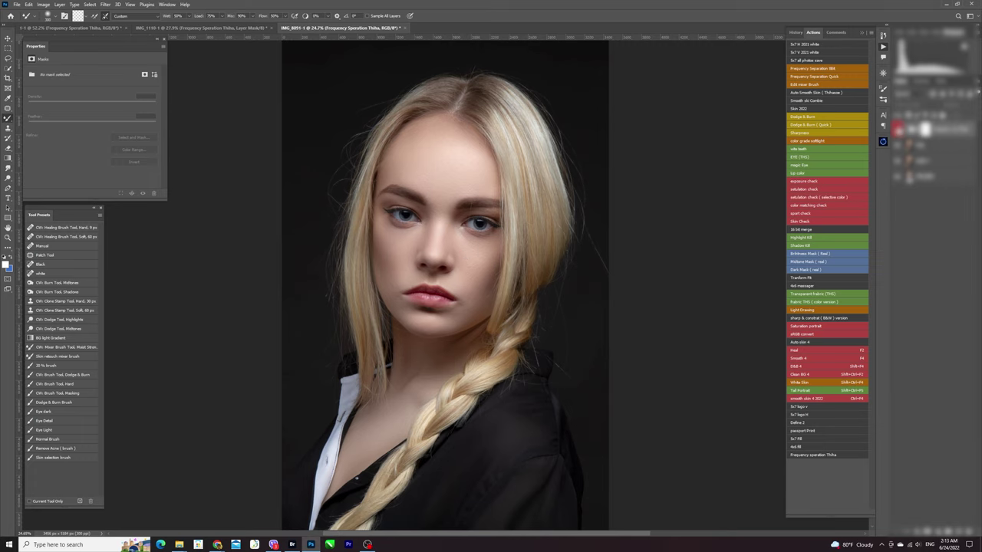
# View the IMG_1110-1 and 1-1 portraits fitted to the window, then bring OBS Studio forward.
pyautogui.click(230, 28)
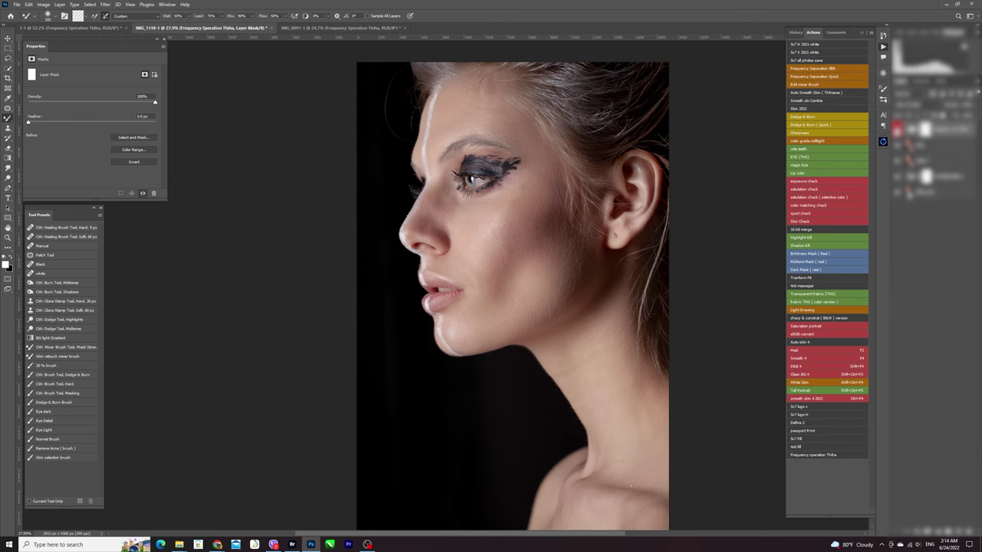
pyautogui.click(69, 27)
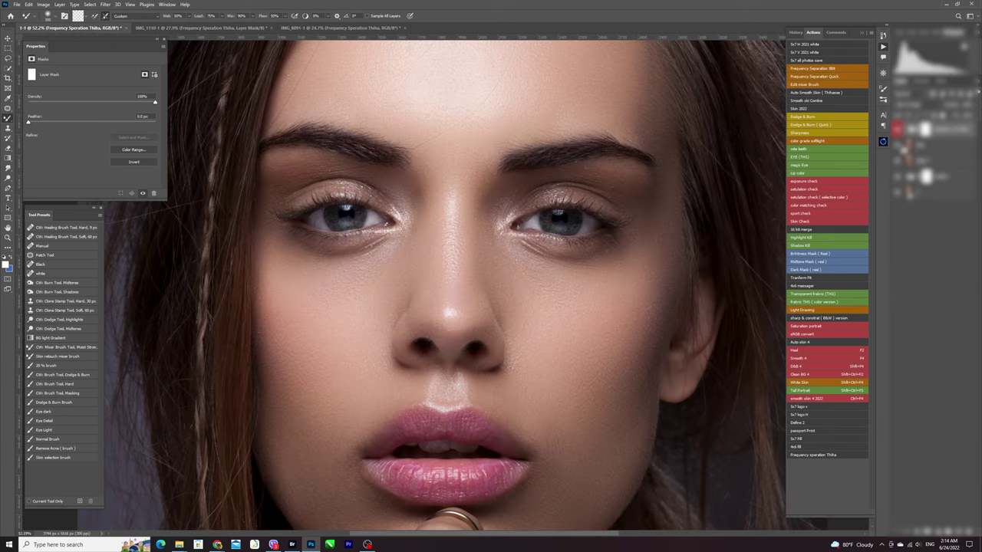
pyautogui.hotkey('ctrl', '0')
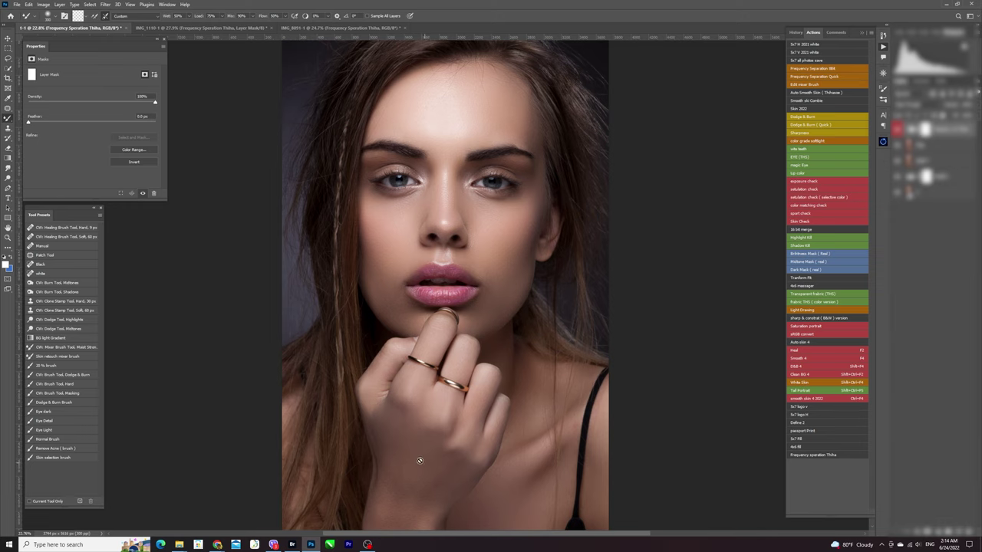
pyautogui.click(367, 544)
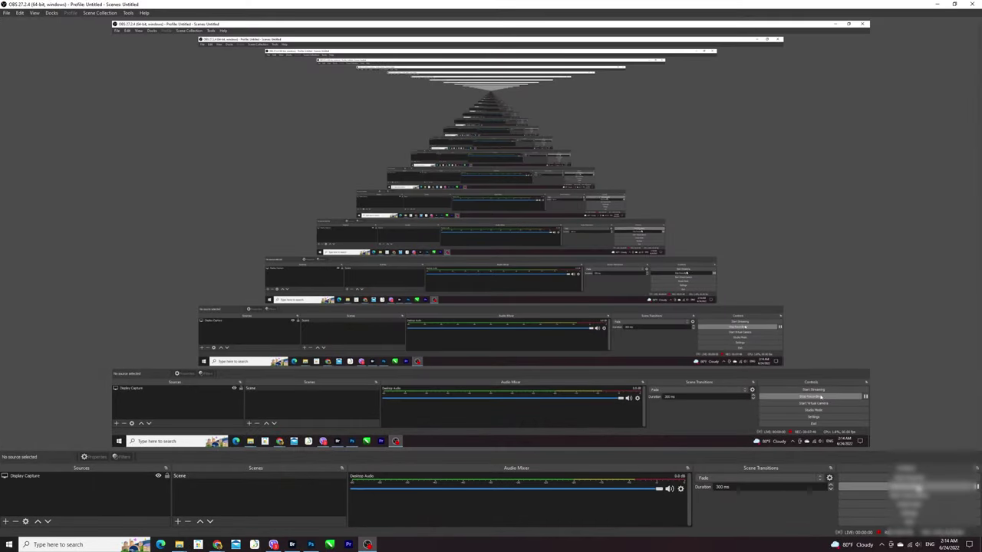